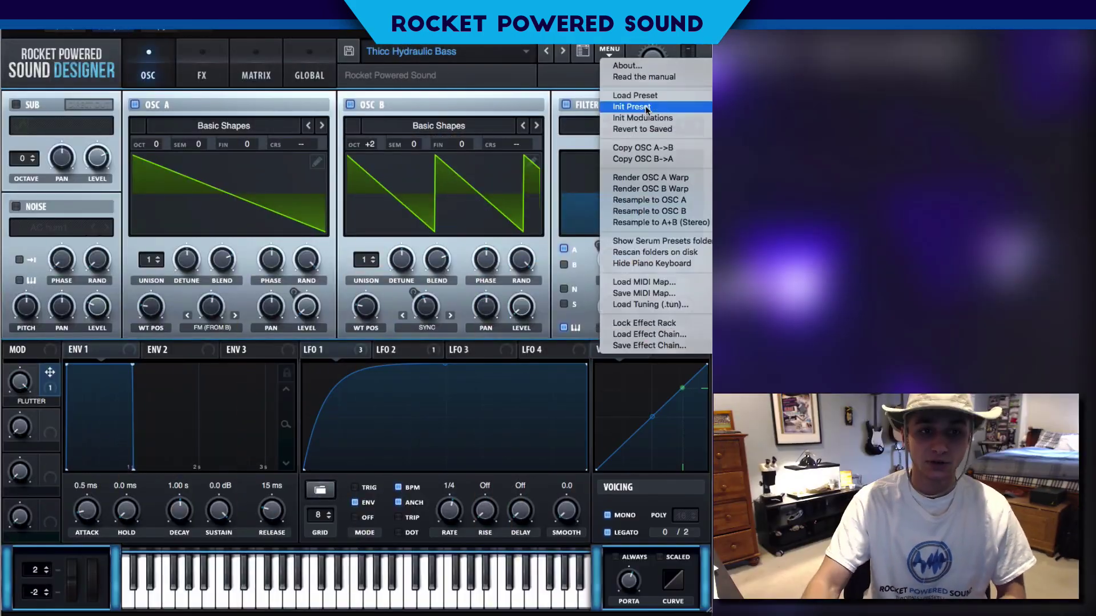
Initialize the preset and load the Basic Shapes wavetable into OSC A
left_click(645, 105)
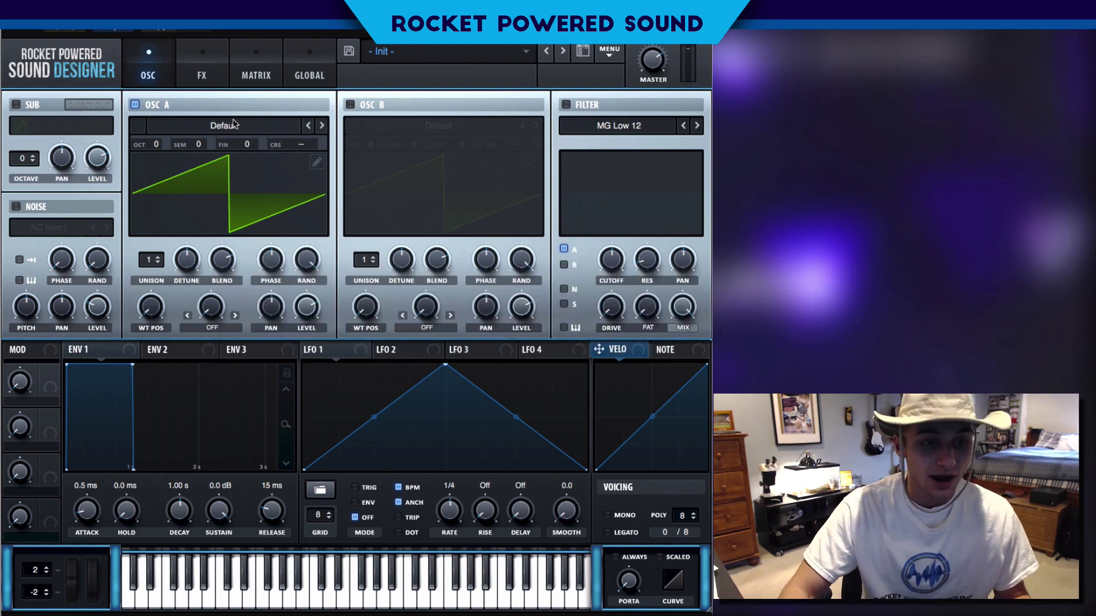
left_click(233, 124)
left_click(223, 294)
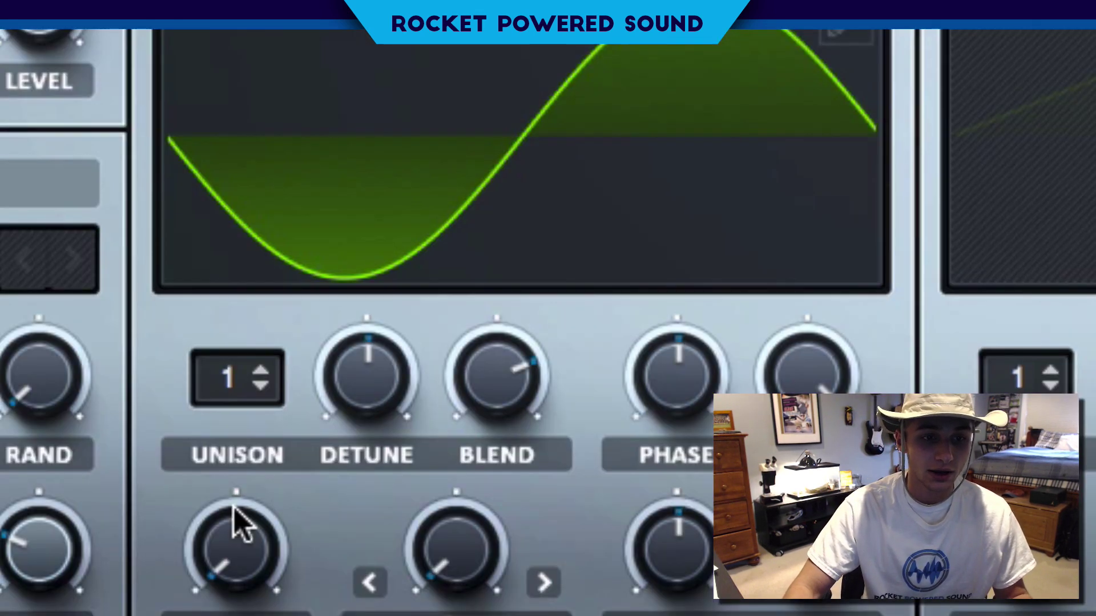
Set OSC A's wavetable position to the saw wave and its warp mode to FM (from B)
left_click_drag(151, 298, 155, 269)
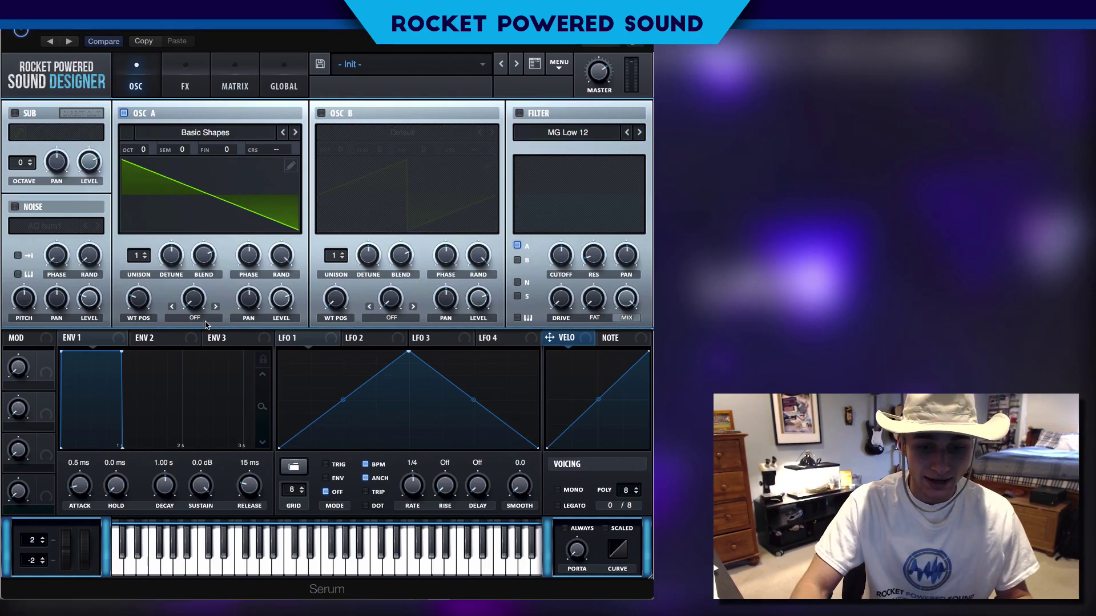
left_click(194, 318)
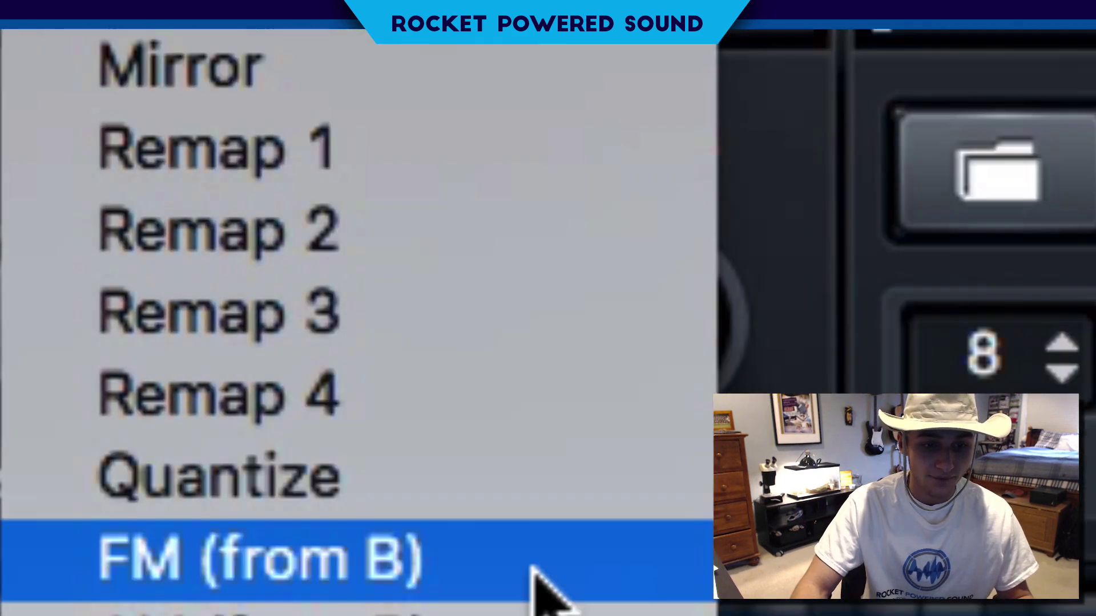
left_click(234, 516)
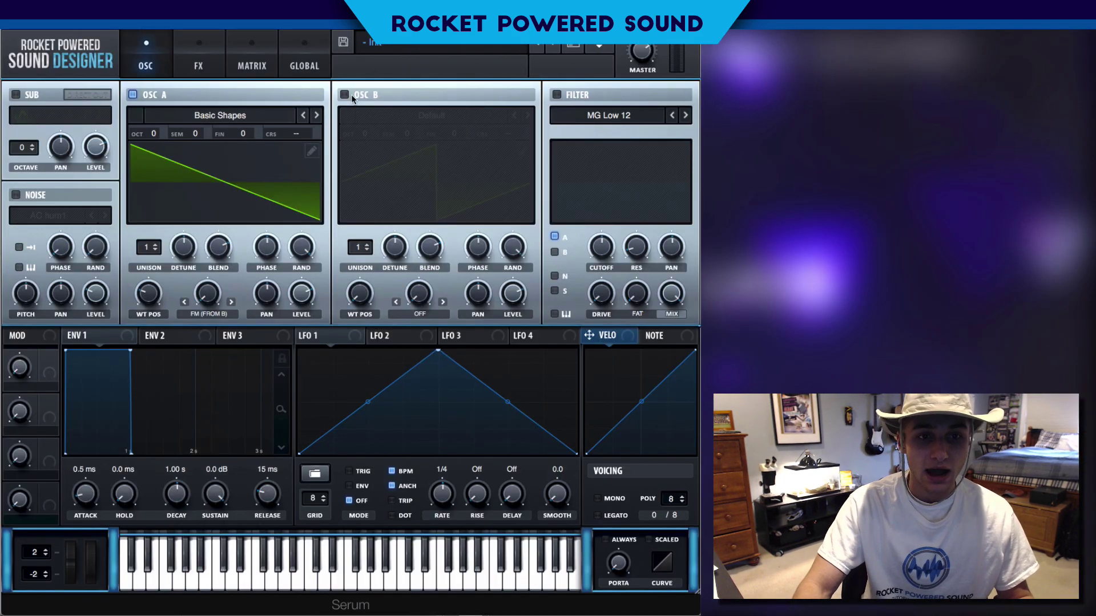
Enable OSC B, load Basic Shapes and set its wavetable position to the saw wave
left_click(349, 95)
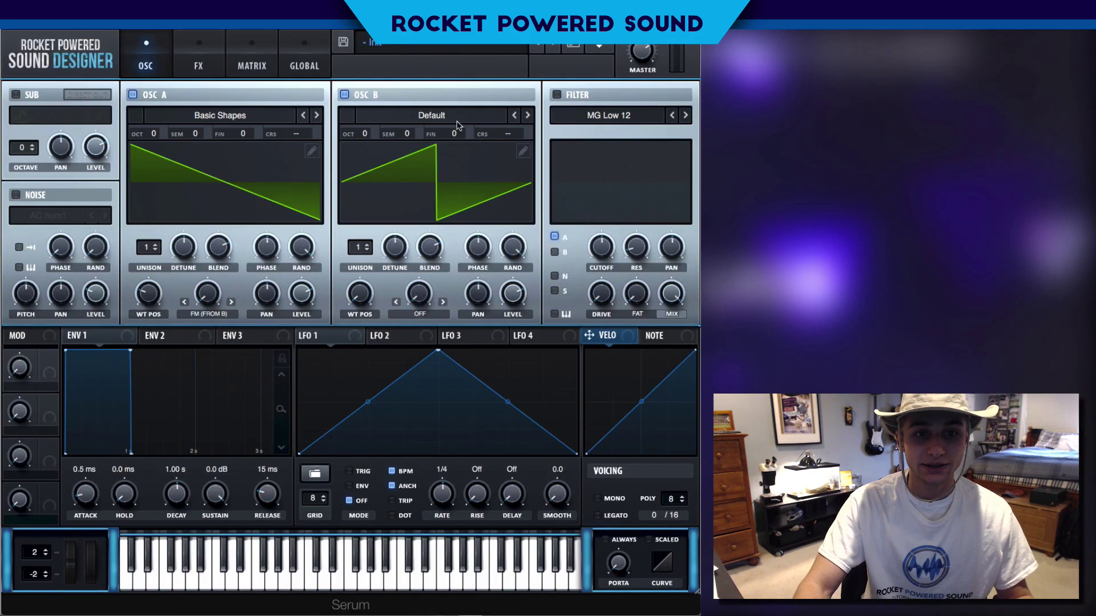
left_click(459, 116)
mouse_move(464, 142)
left_click(588, 195)
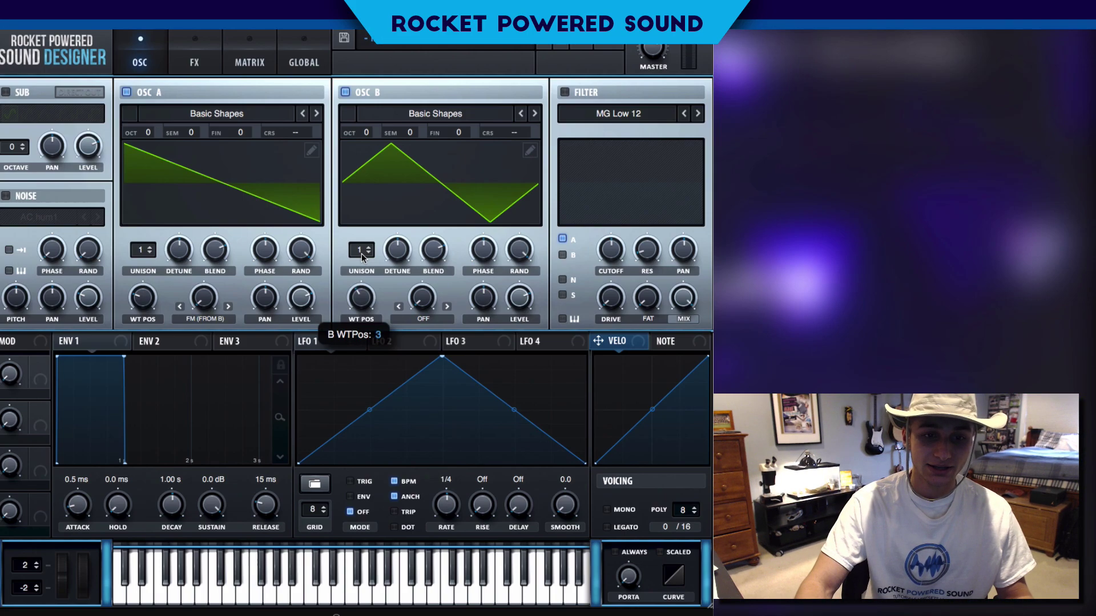
left_click_drag(361, 254, 350, 258)
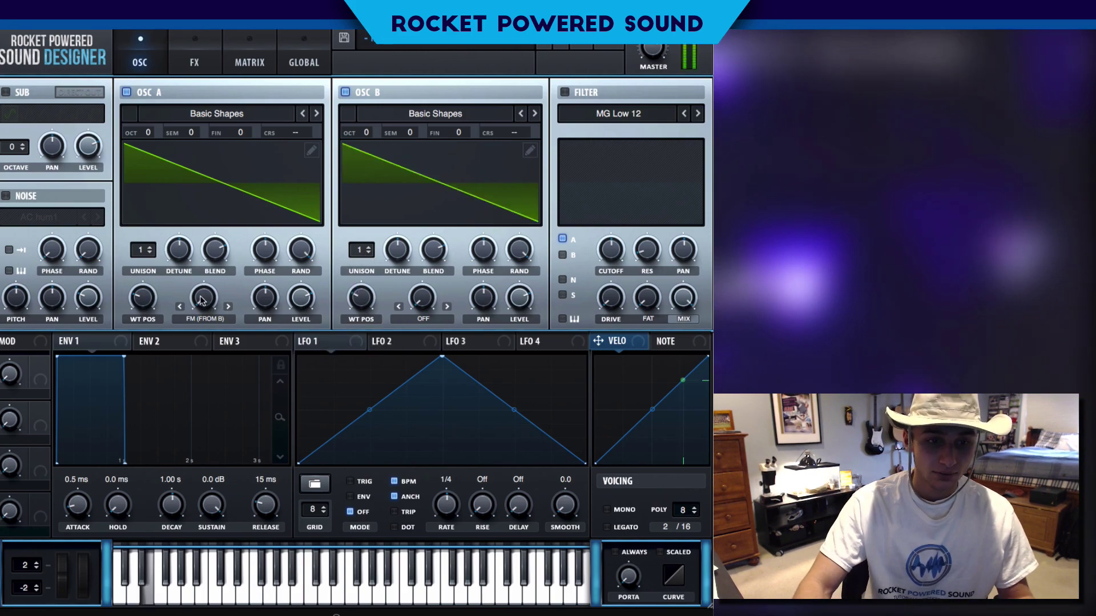
Adjust OSC A's FM (from B) amount and set OSC B's octave to +2
left_click_drag(203, 301, 210, 240)
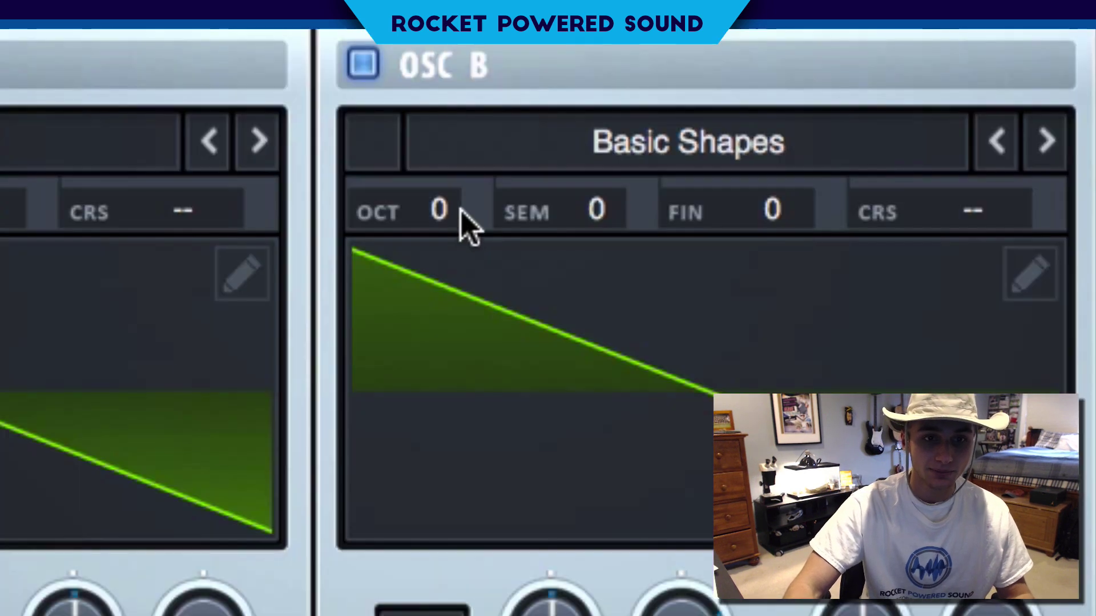
left_click_drag(384, 148, 394, 112)
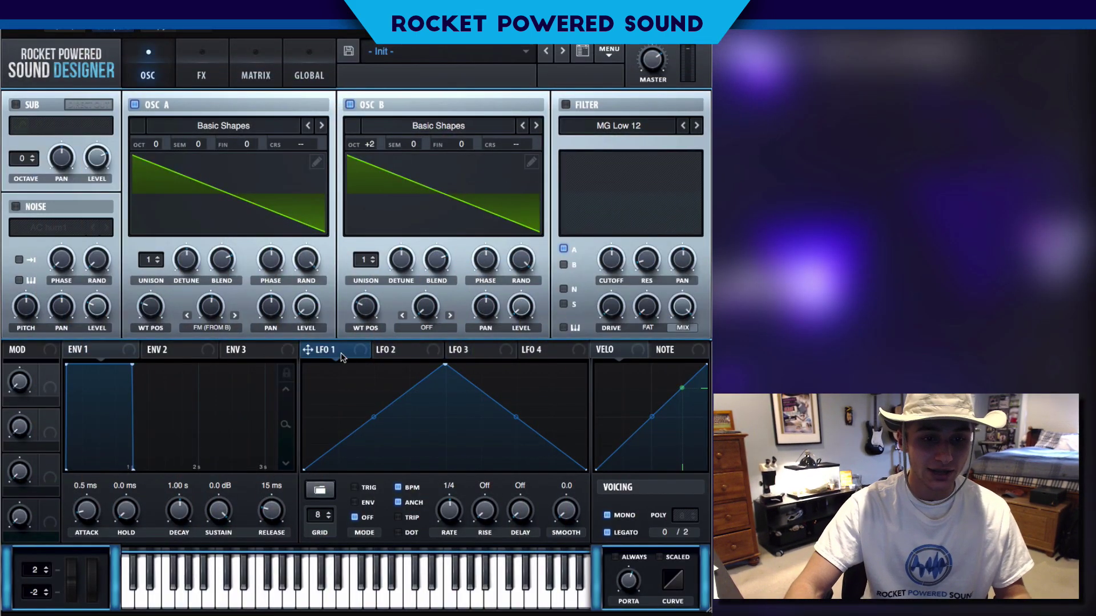
Modulate OSC A's level with LFO 1, shaped as a steep rounded rise that stays at maximum, in ENV mode
left_click_drag(323, 308, 306, 307)
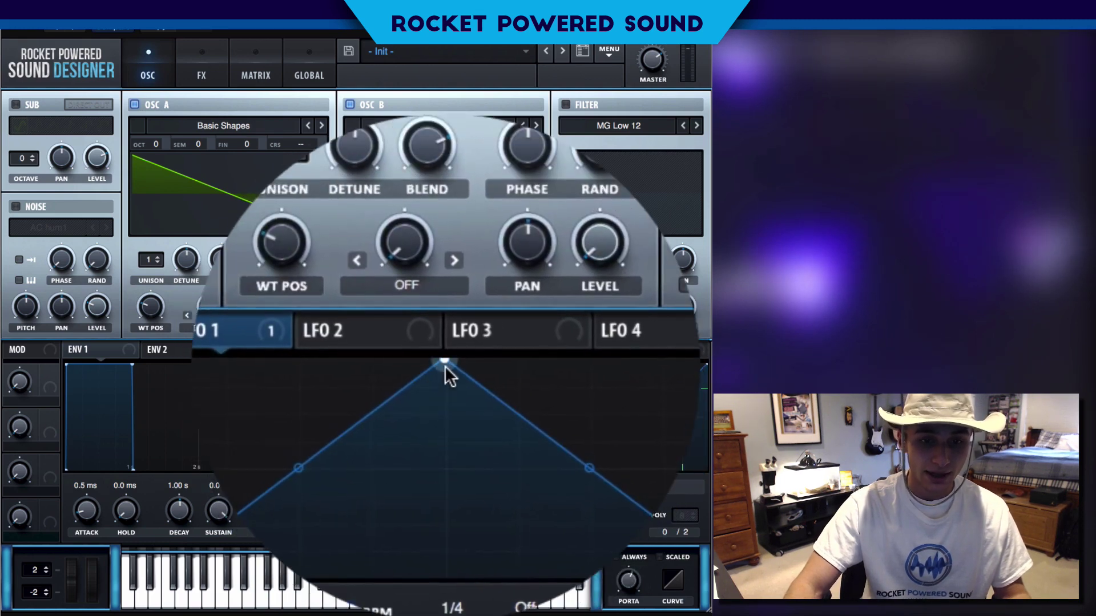
left_click_drag(444, 396, 456, 372)
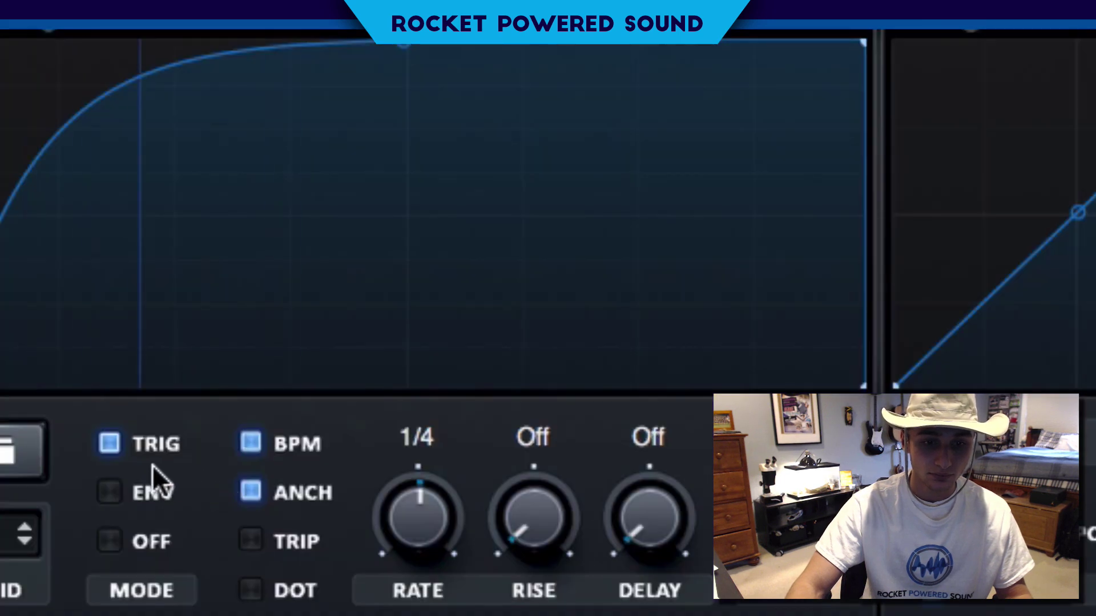
left_click(354, 502)
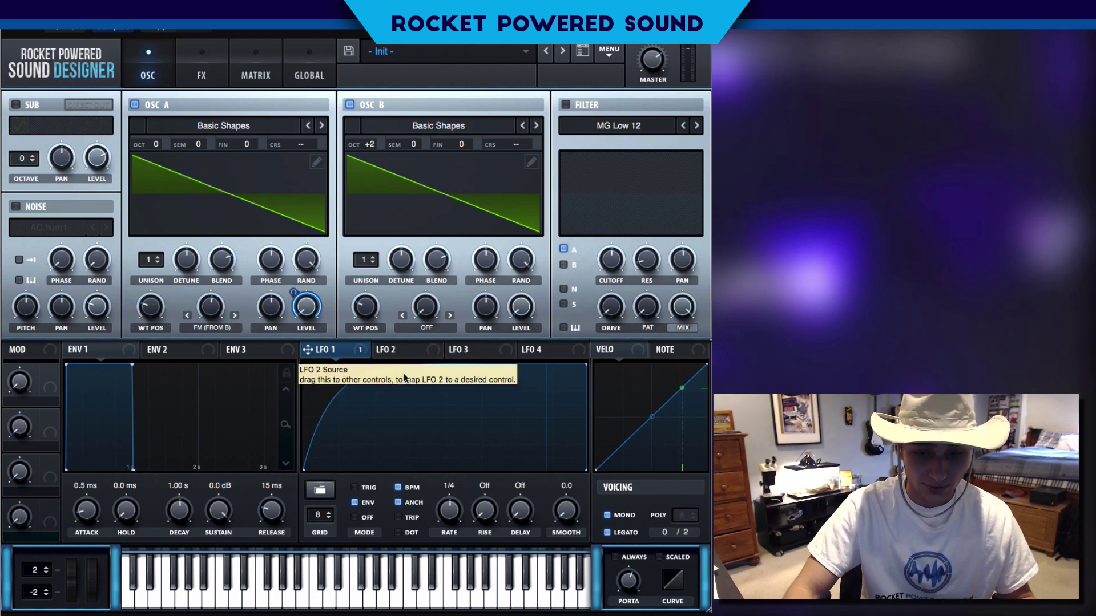
Set OSC B's warp mode to Sync (No Window) and modulate the warp amount with LFO 1
left_click(426, 327)
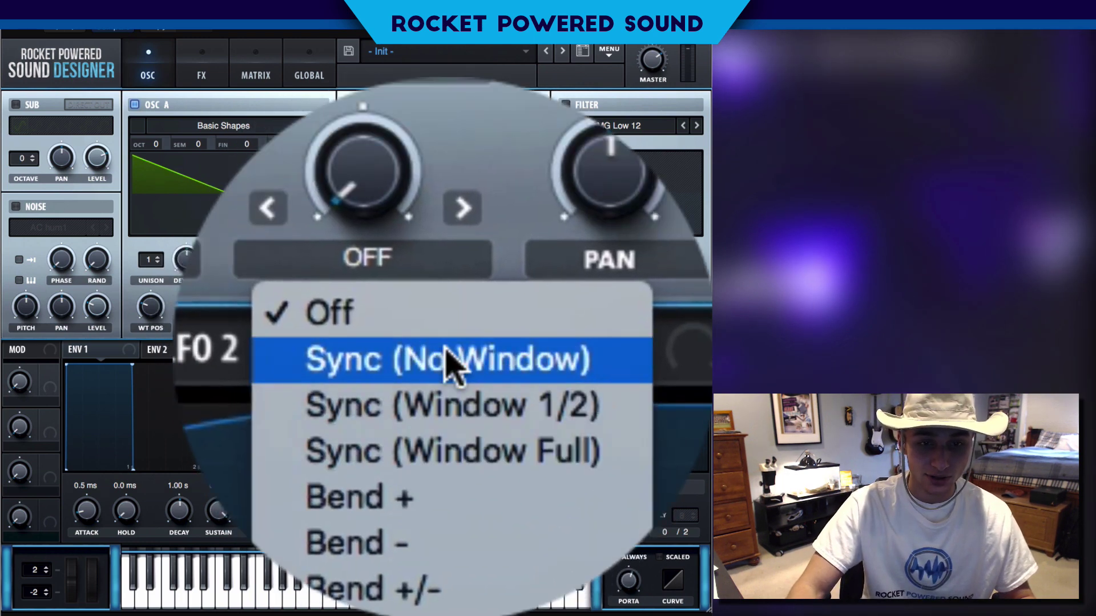
left_click(425, 285)
mouse_move(434, 328)
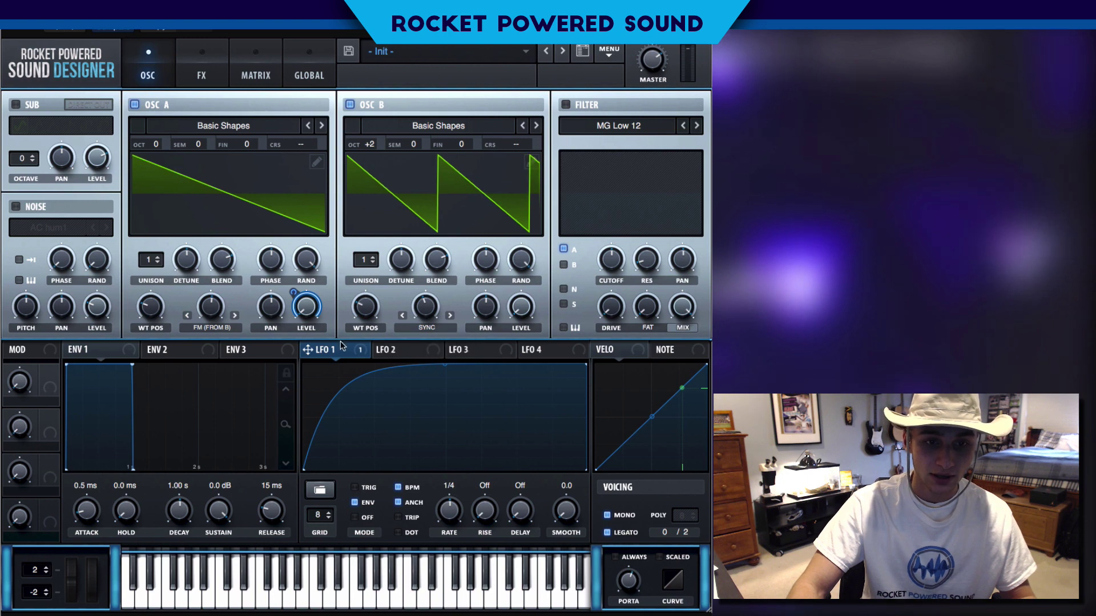
left_click_drag(342, 345, 414, 310)
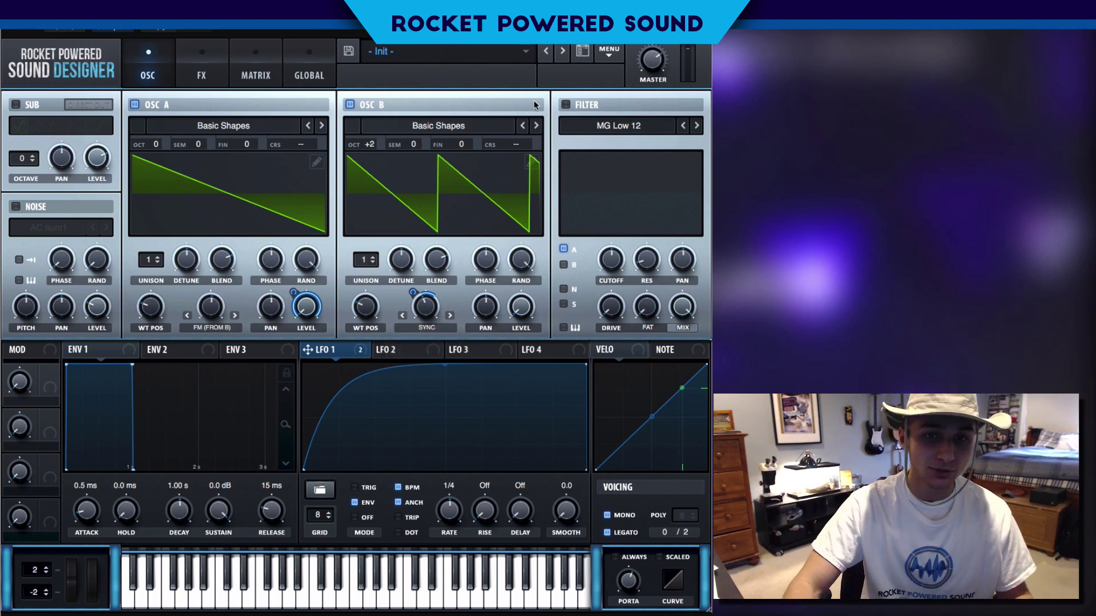
Enable the filter for OSC A with the Ring Mod type and turn on its key tracking
left_click(565, 105)
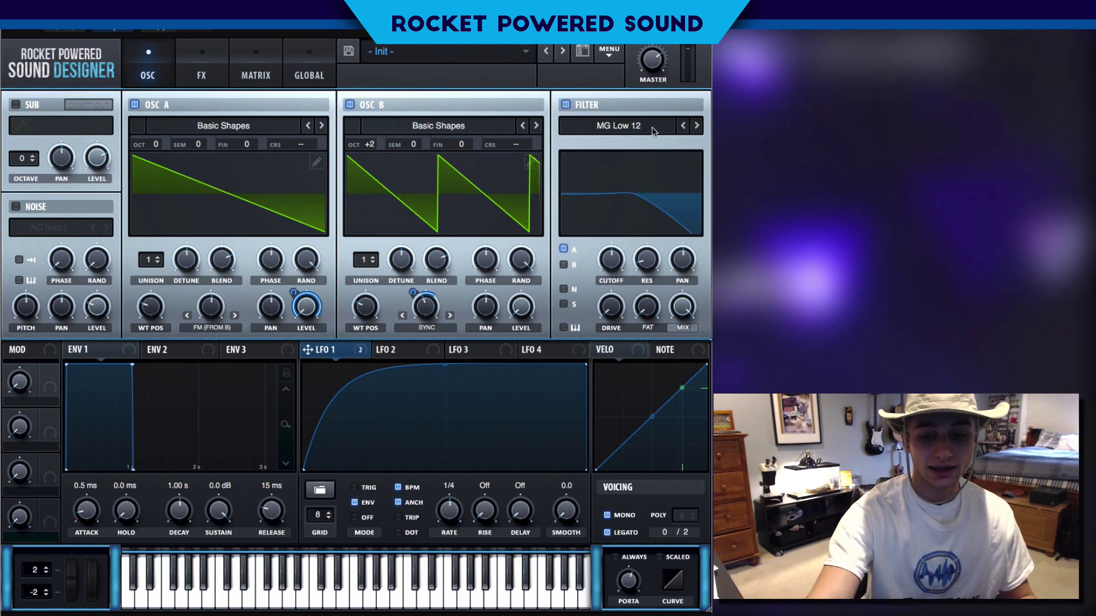
left_click(636, 135)
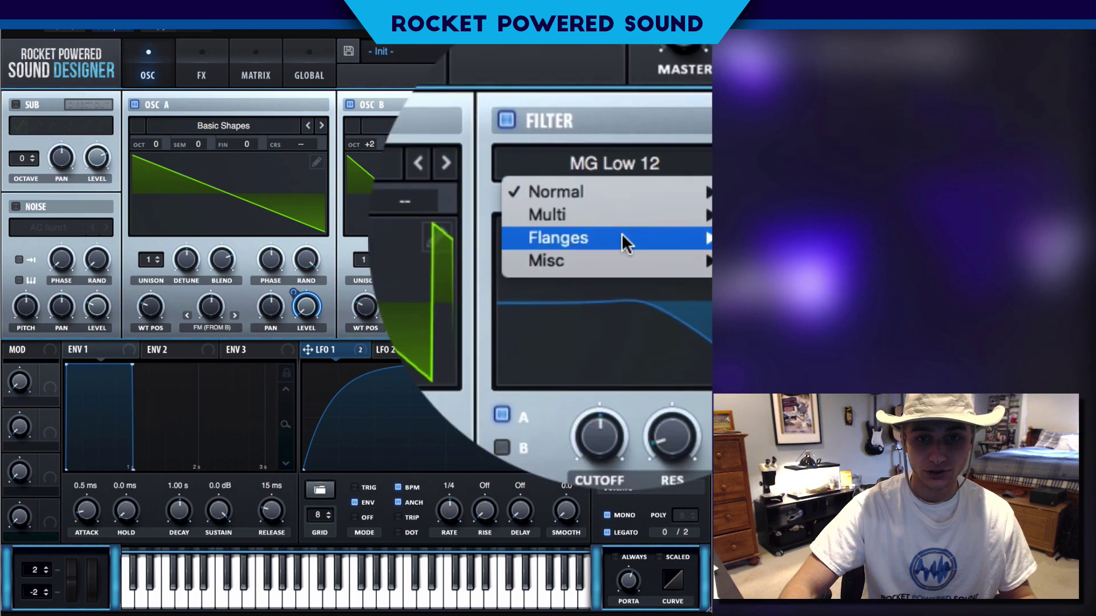
mouse_move(630, 189)
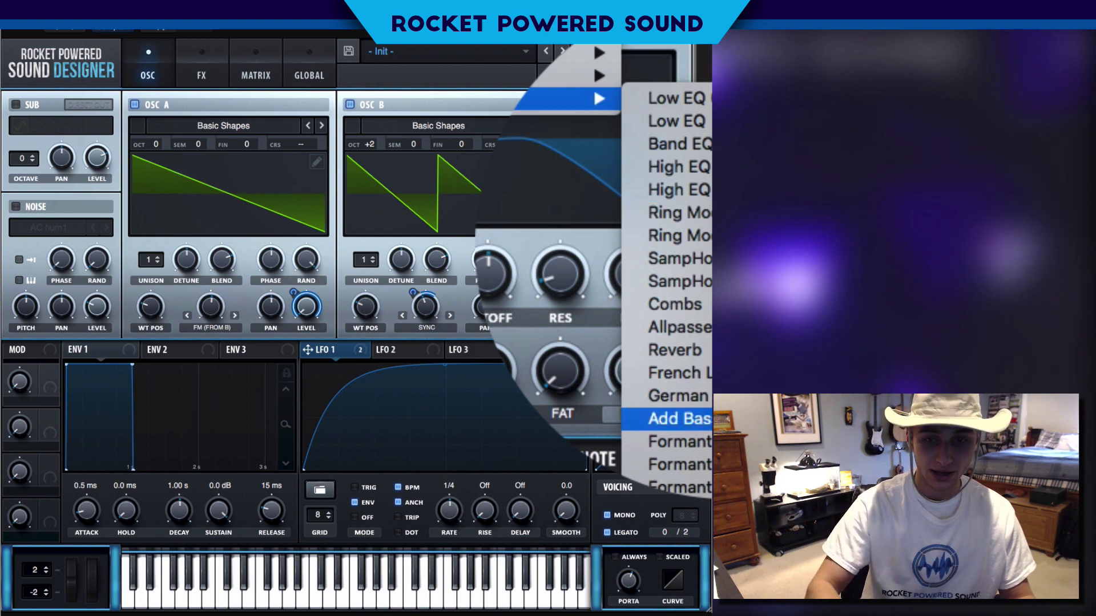
left_click(705, 225)
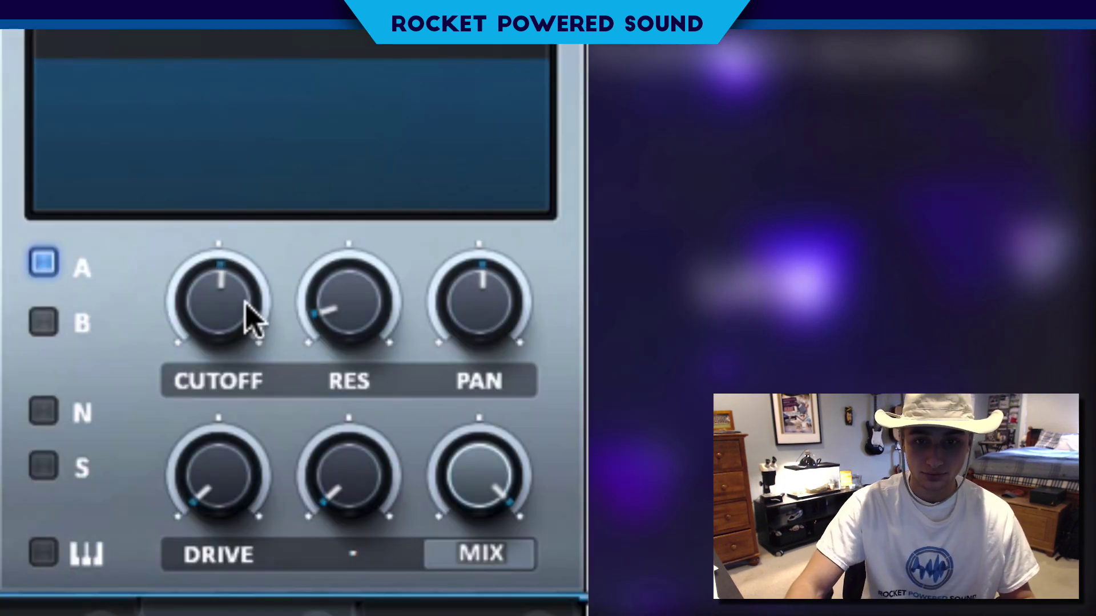
left_click_drag(251, 320, 221, 349)
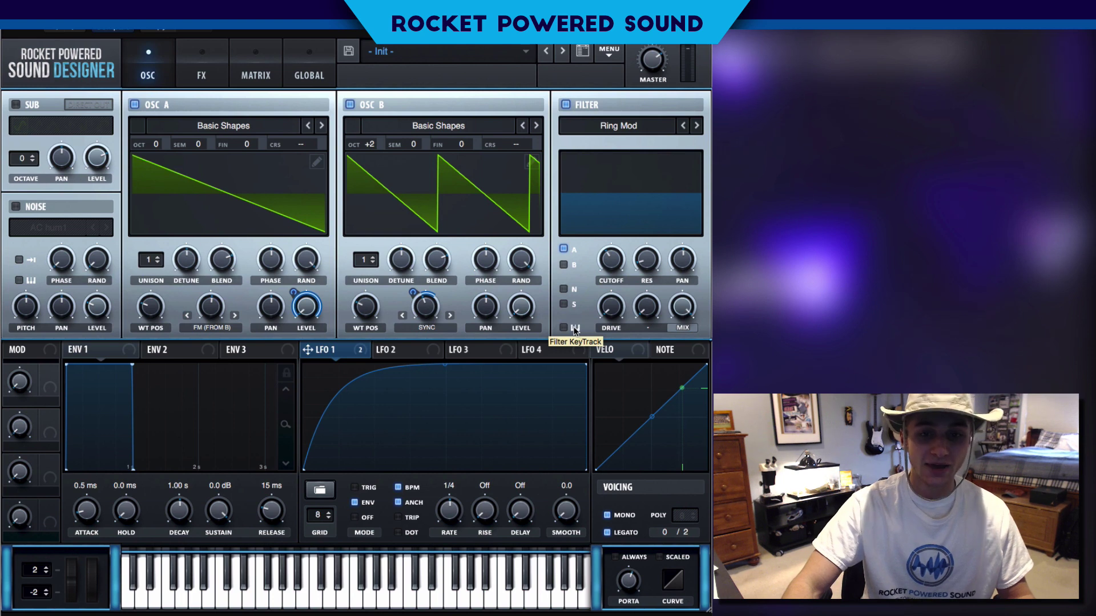
left_click(570, 327)
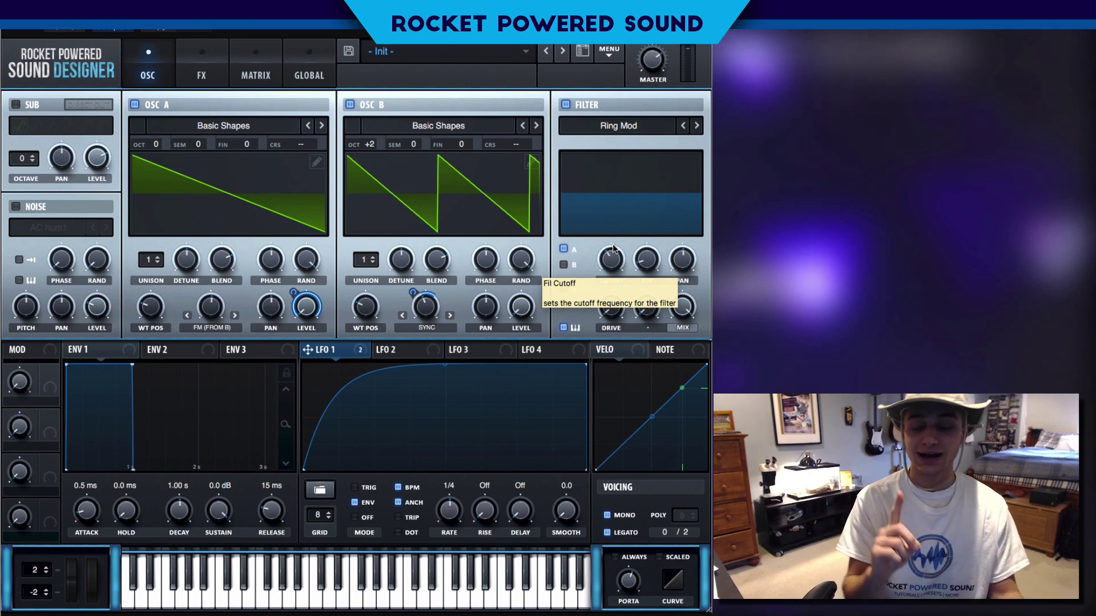
Raise the Ring Mod filter's cutoff and modulate it with LFO 1 by a small negative amount
left_click_drag(613, 248, 621, 210)
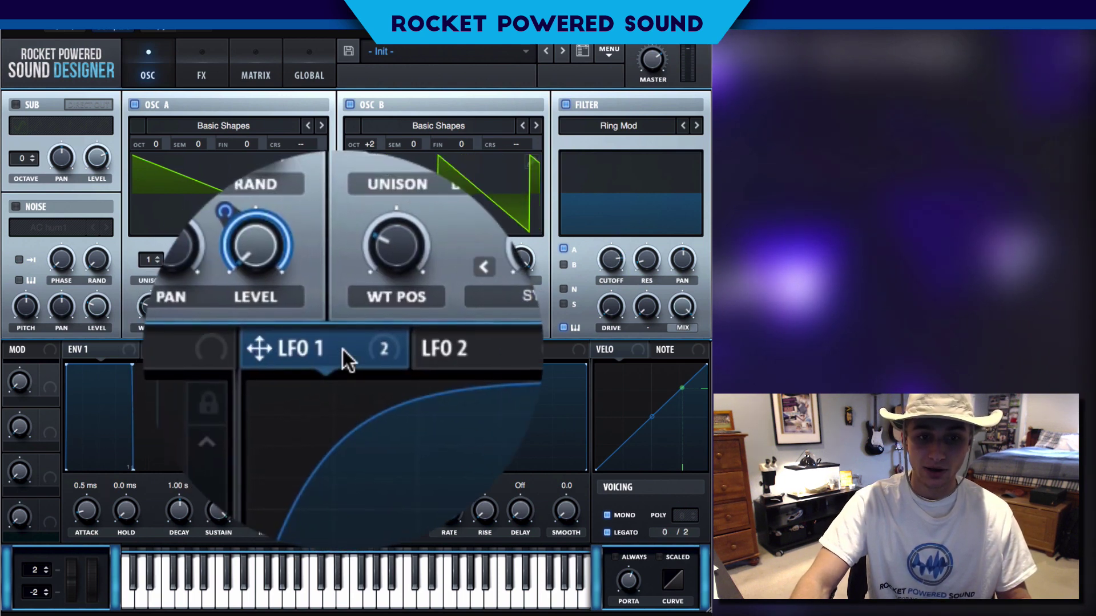
left_click_drag(342, 357, 611, 256)
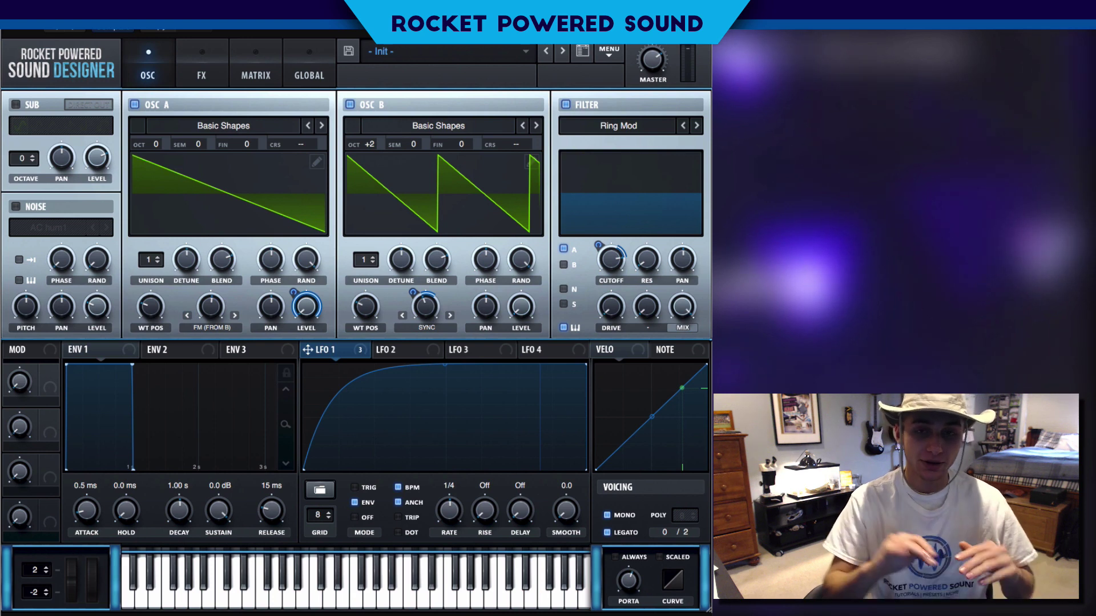
Shape LFO 2 into a straight rising ramp and set its rate to 1/2
left_click(190, 80)
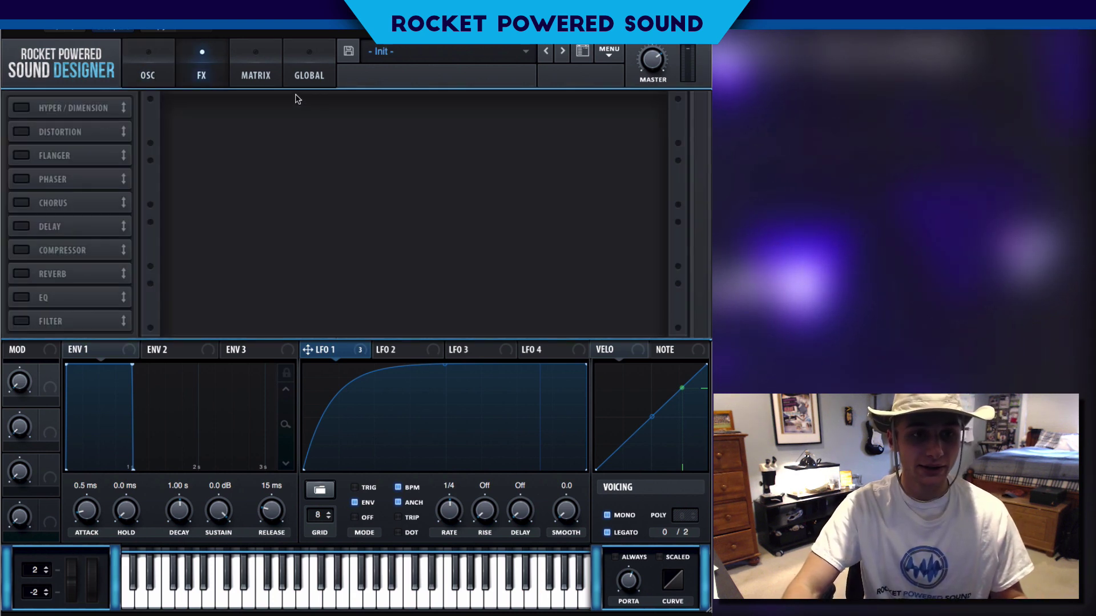
left_click(257, 72)
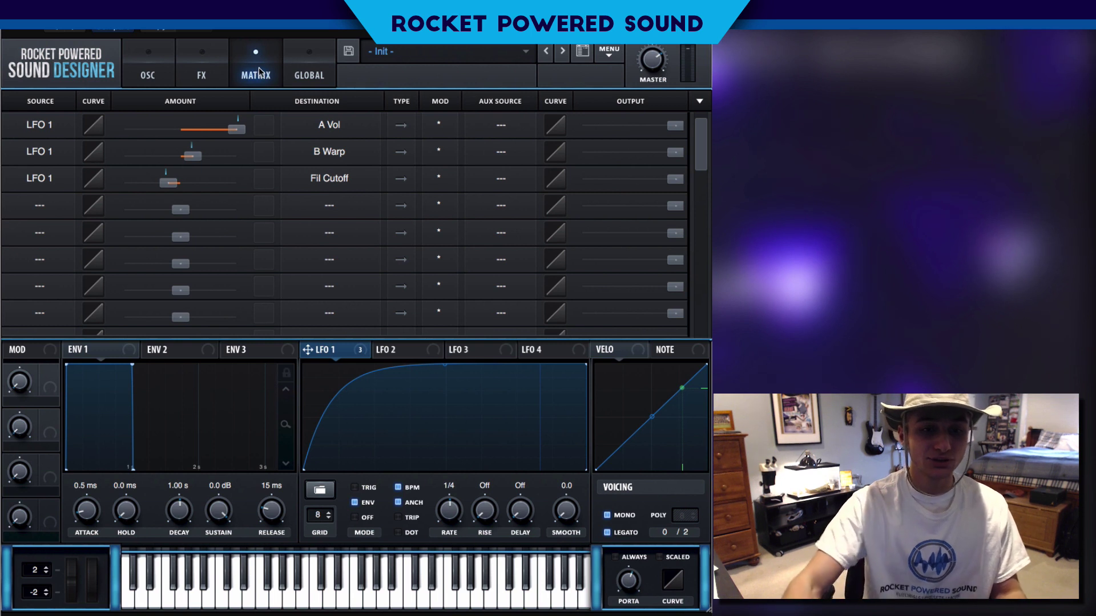
left_click(388, 350)
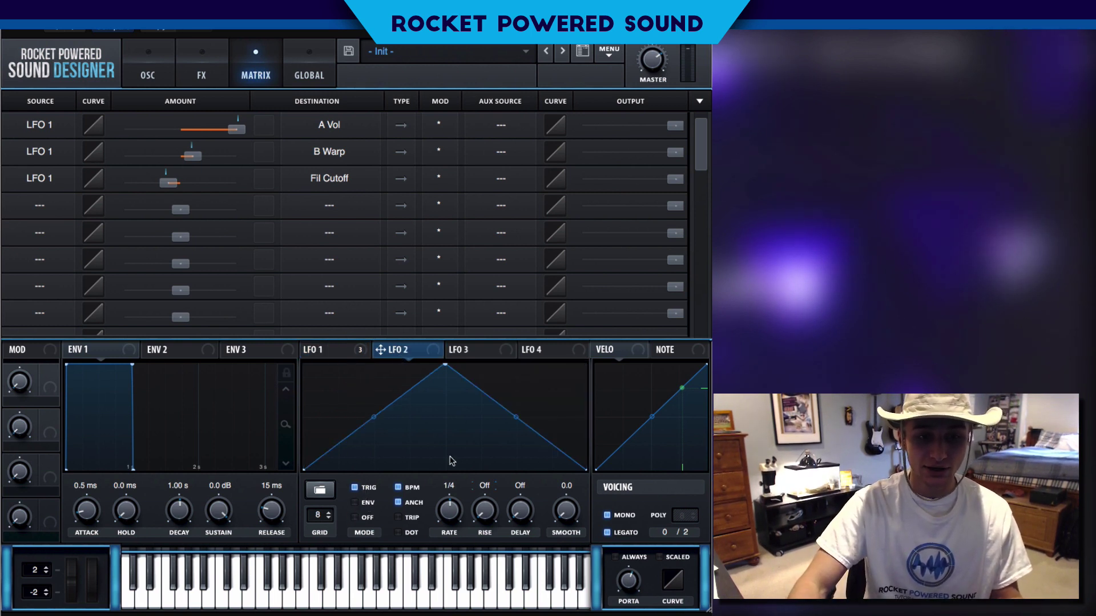
left_click_drag(445, 365, 585, 365)
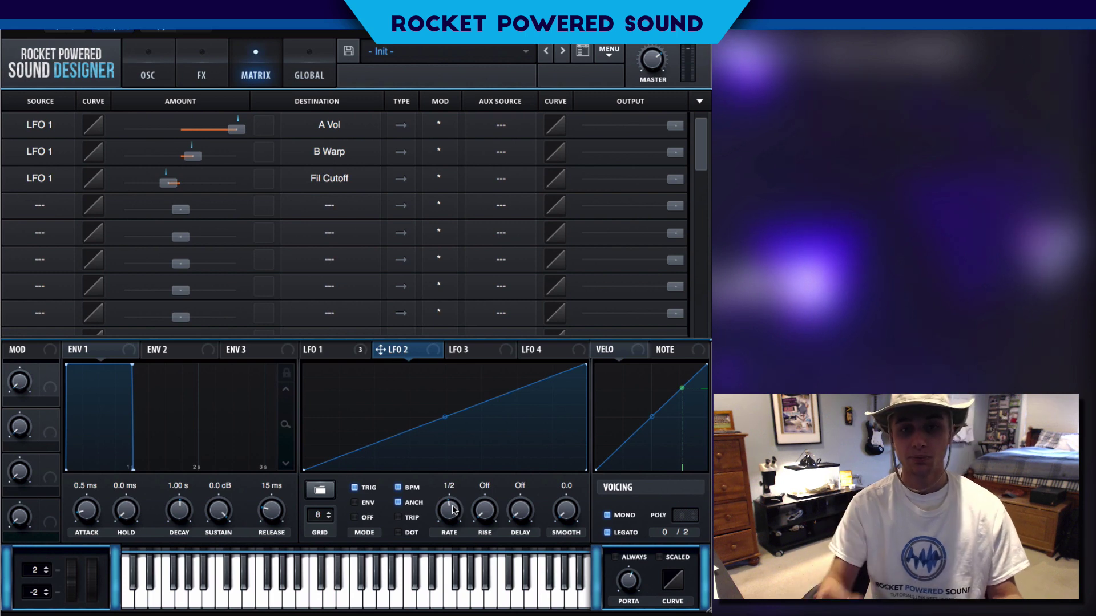
Route LFO 2 to Mast.Tun in the modulation matrix with a small positive amount of about 5
left_click(57, 210)
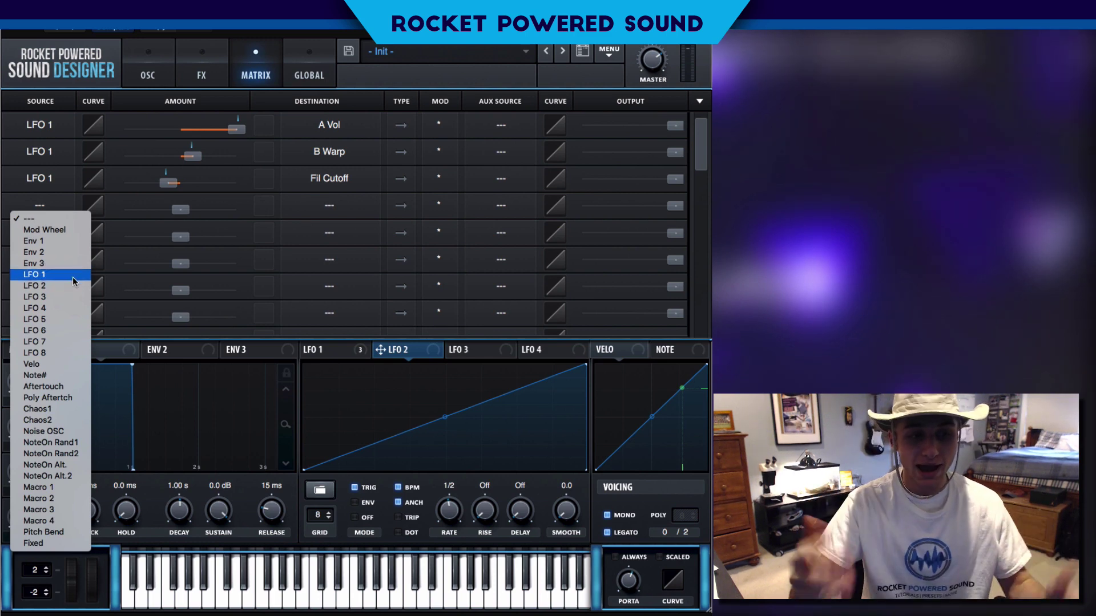
left_click(72, 275)
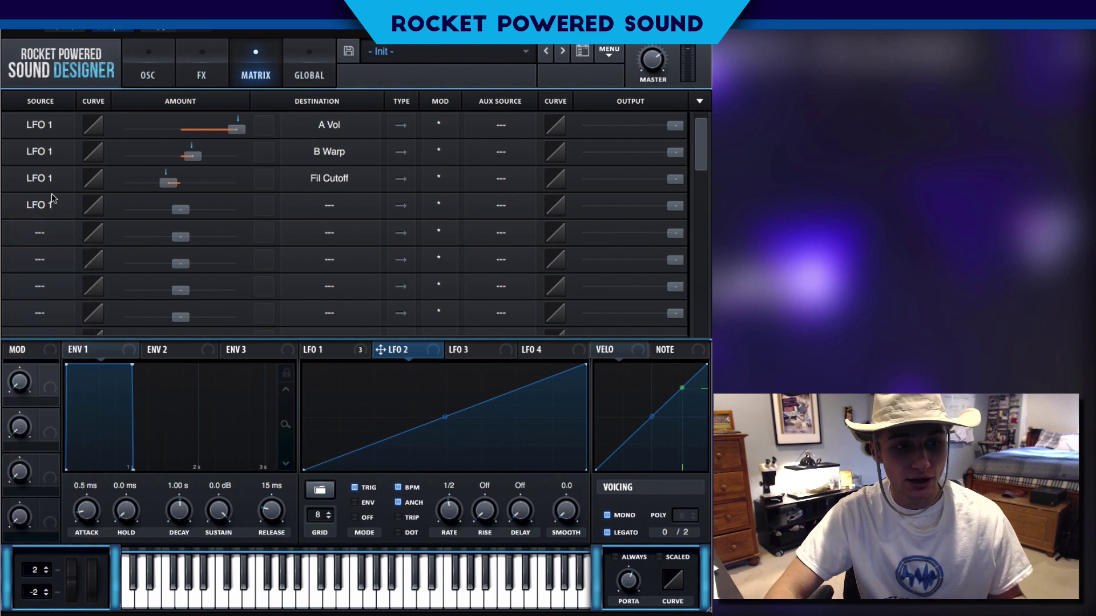
left_click(52, 202)
left_click(36, 285)
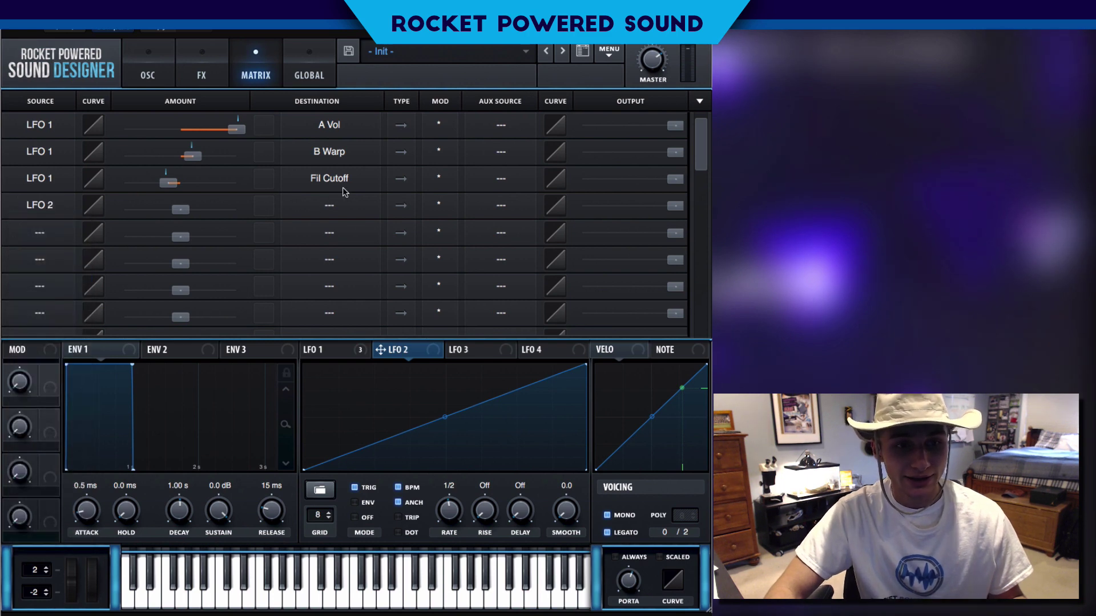
left_click(341, 206)
mouse_move(342, 297)
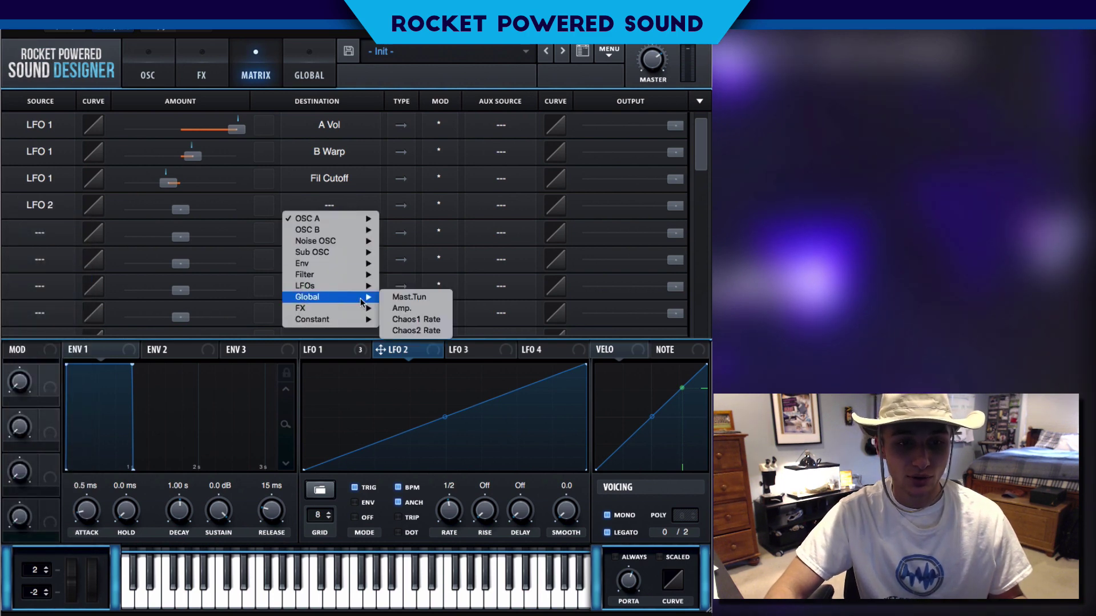
left_click(420, 299)
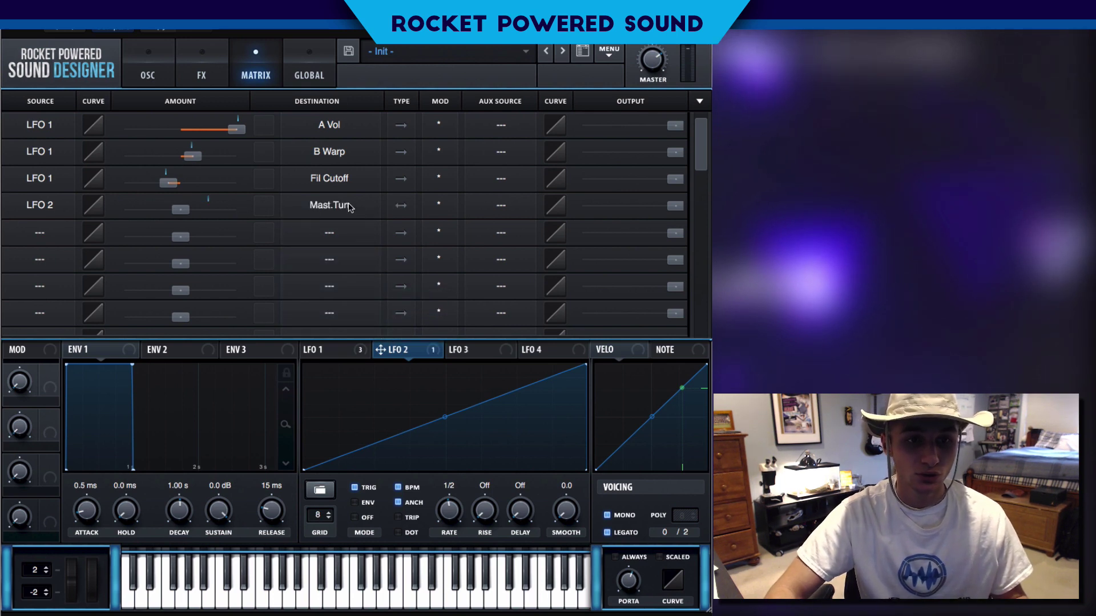
left_click(185, 212)
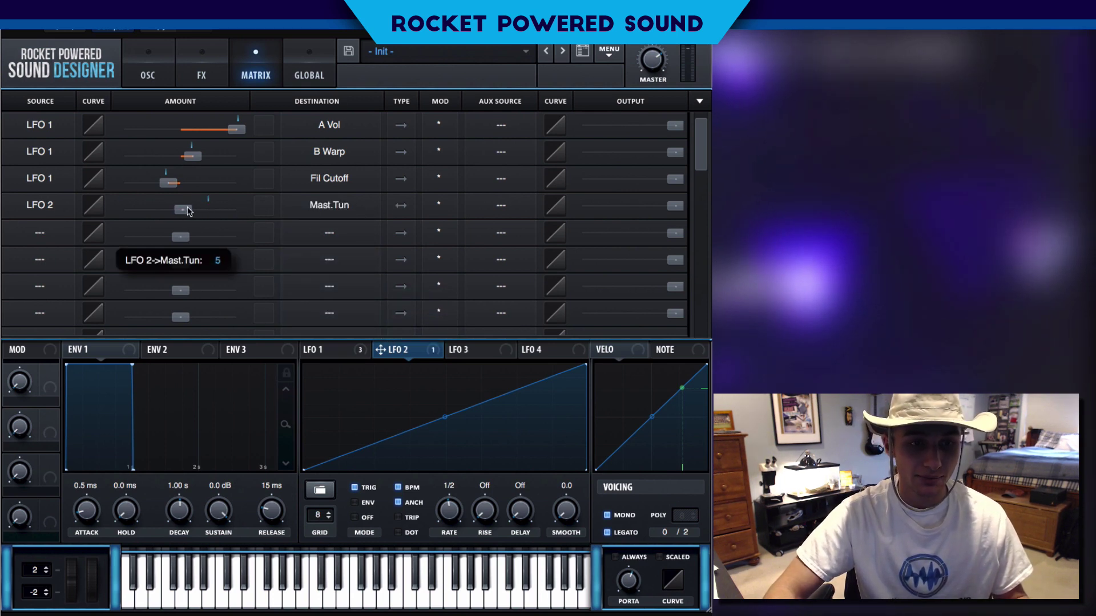
left_click_drag(188, 212, 192, 212)
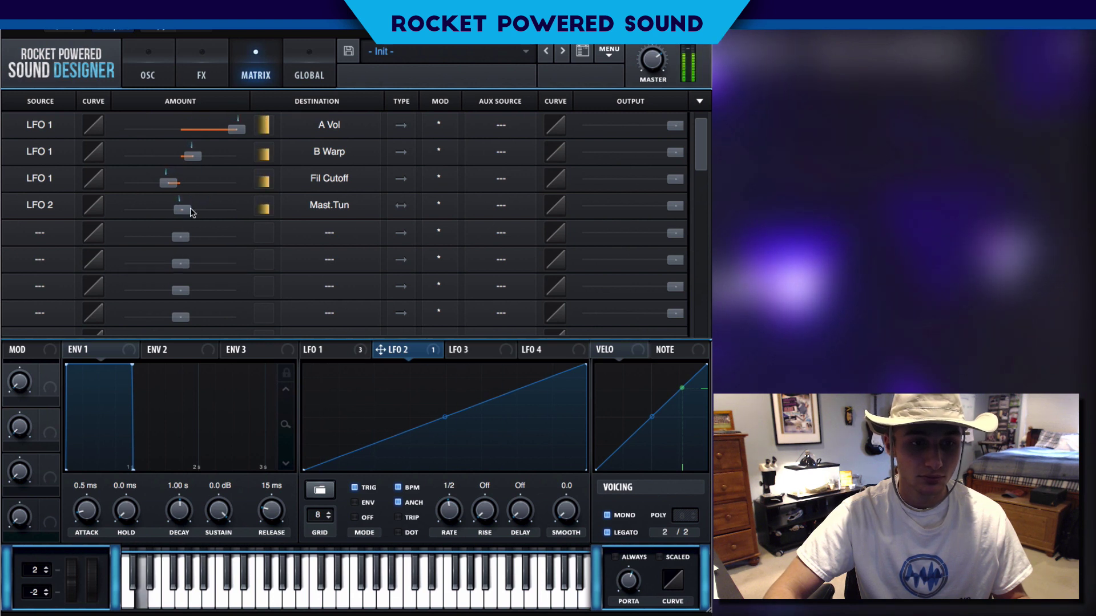
Lower the amount of the LFO 2 modulation on Mast.Tun slightly, close to zero, and return to the oscillator view
double_click(181, 209)
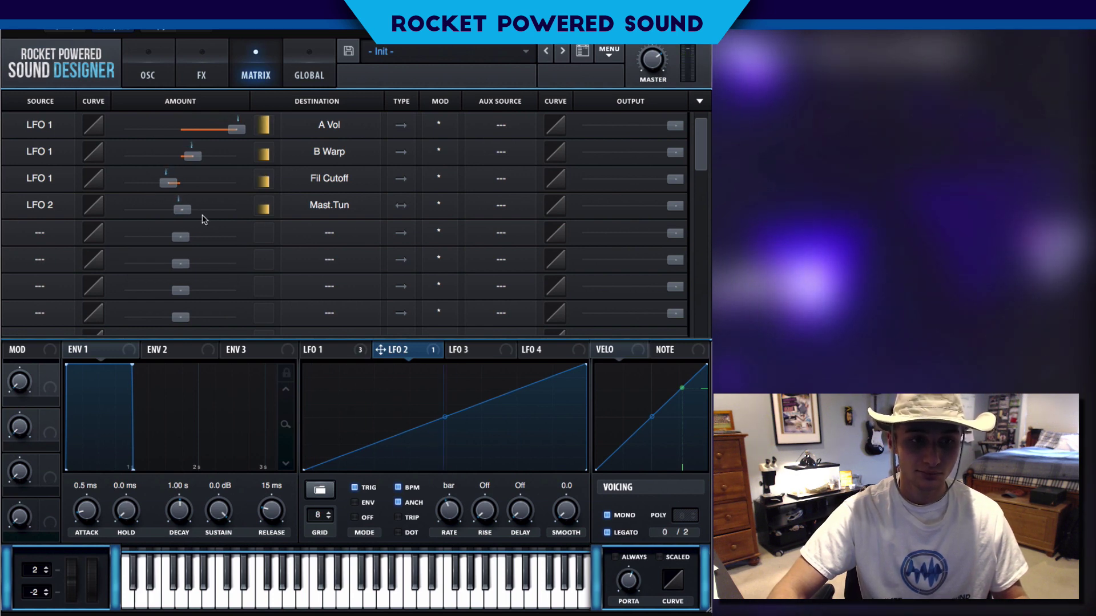
left_click_drag(204, 210, 207, 215)
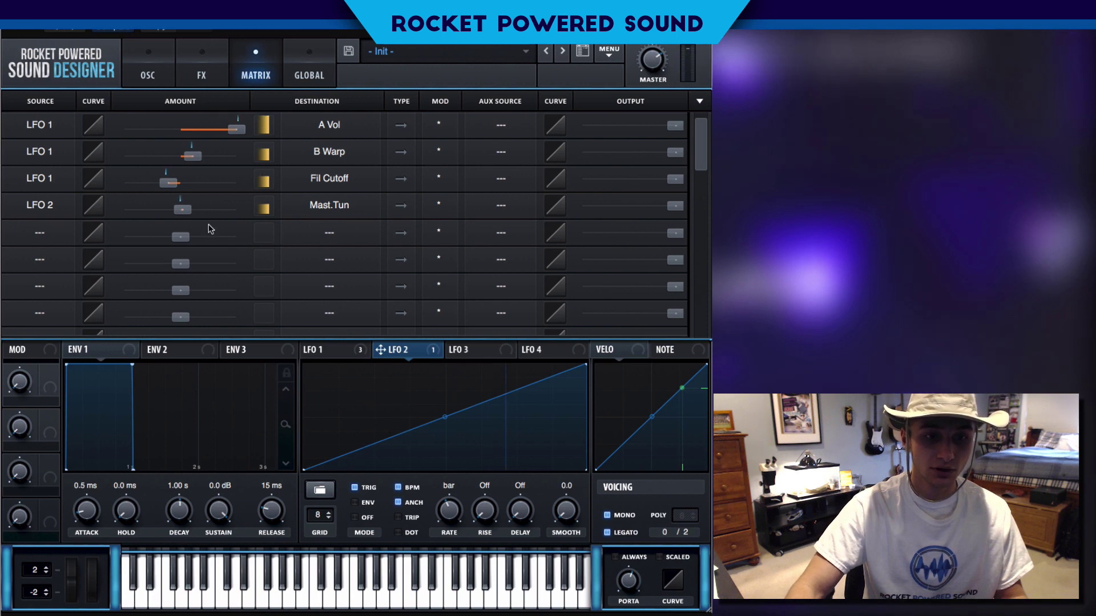
left_click_drag(207, 216, 206, 215)
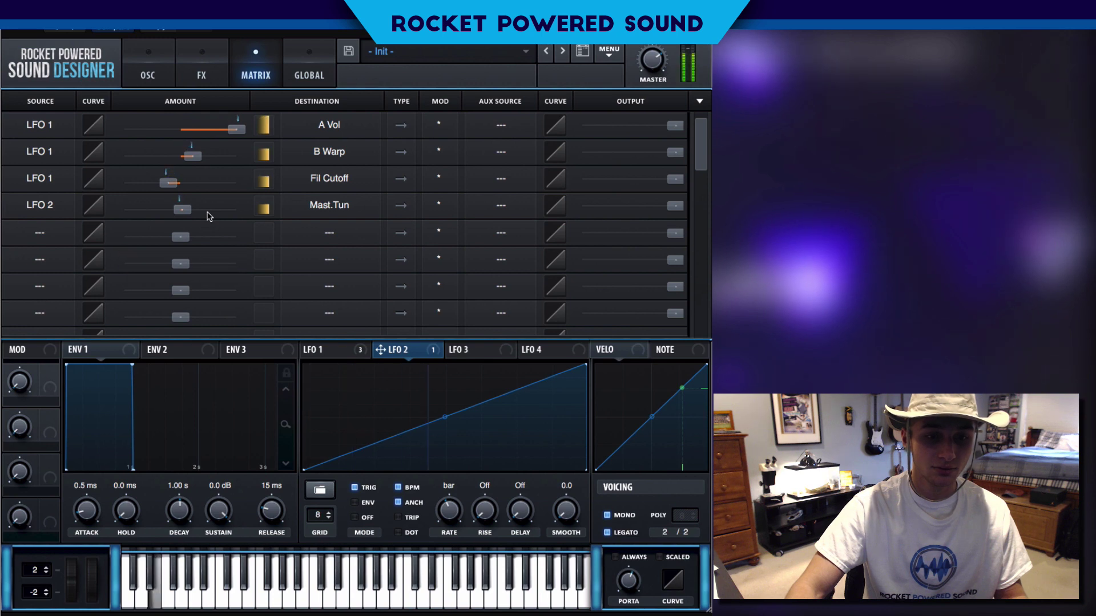
left_click(208, 216)
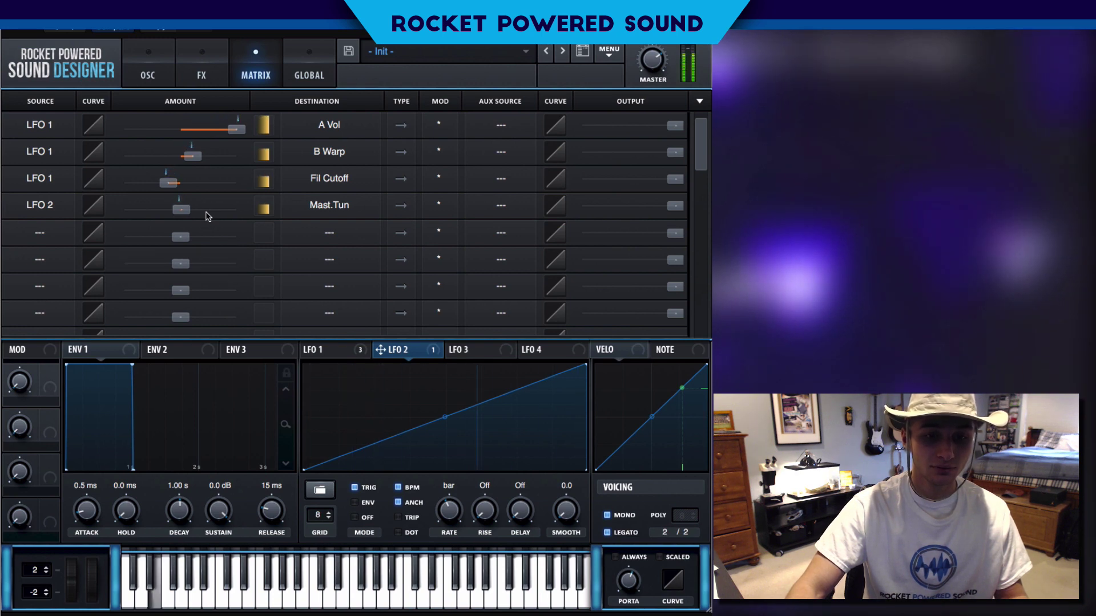
left_click(147, 71)
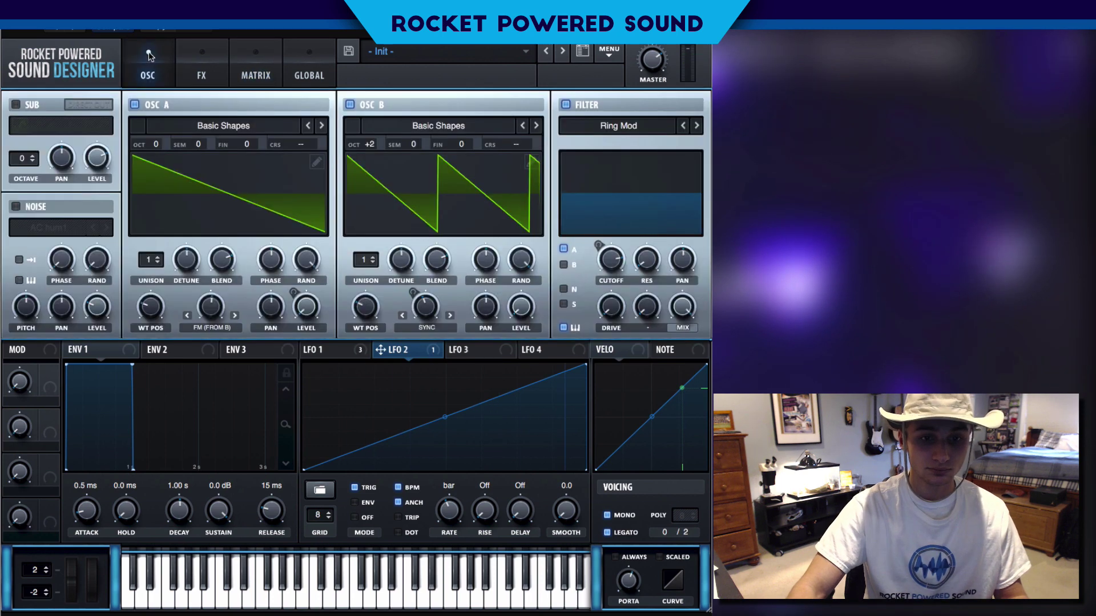
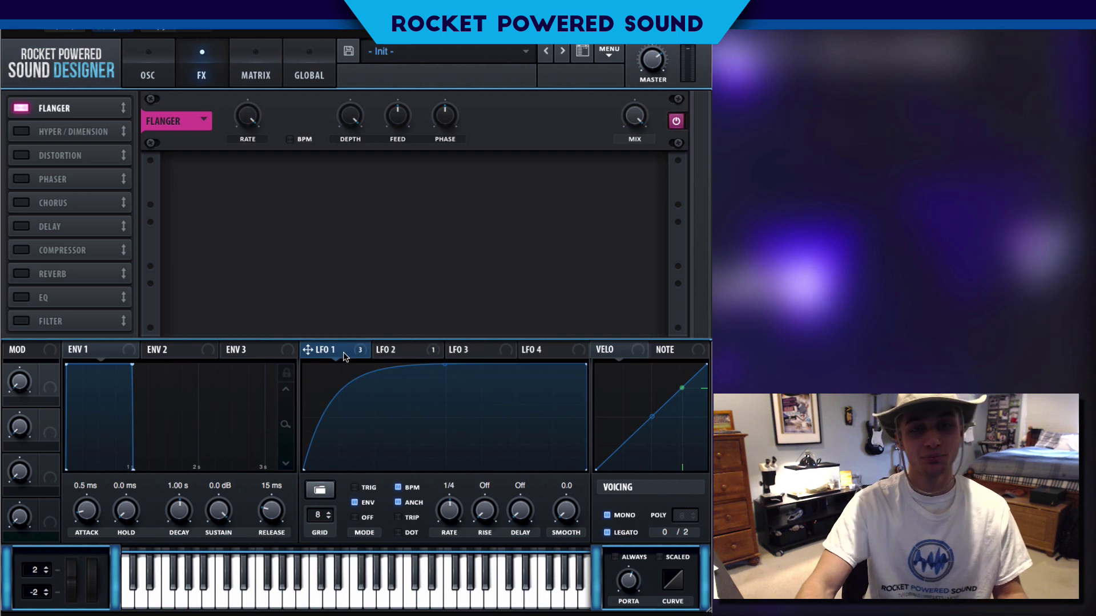
Enable the compressor directly after the flanger, switch it to multiband mode and raise its gain slightly
left_click(21, 250)
left_click_drag(21, 250, 46, 133)
left_click(488, 202)
left_click_drag(431, 175, 434, 164)
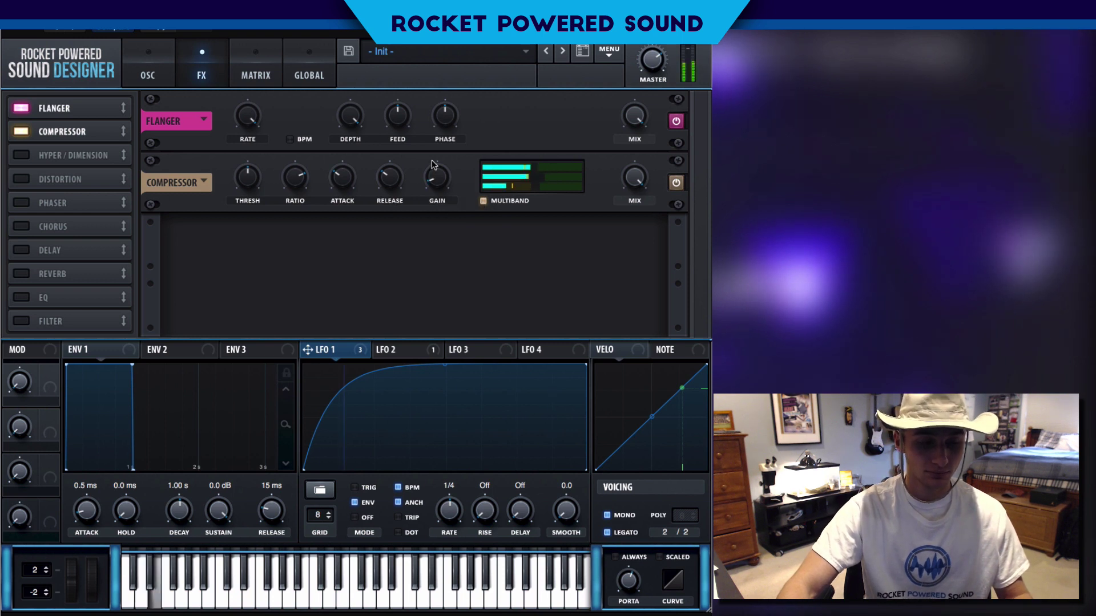
Enable the EQ directly after the compressor and set its low band to a high-pass shape
left_click(22, 297)
left_click_drag(39, 298, 42, 155)
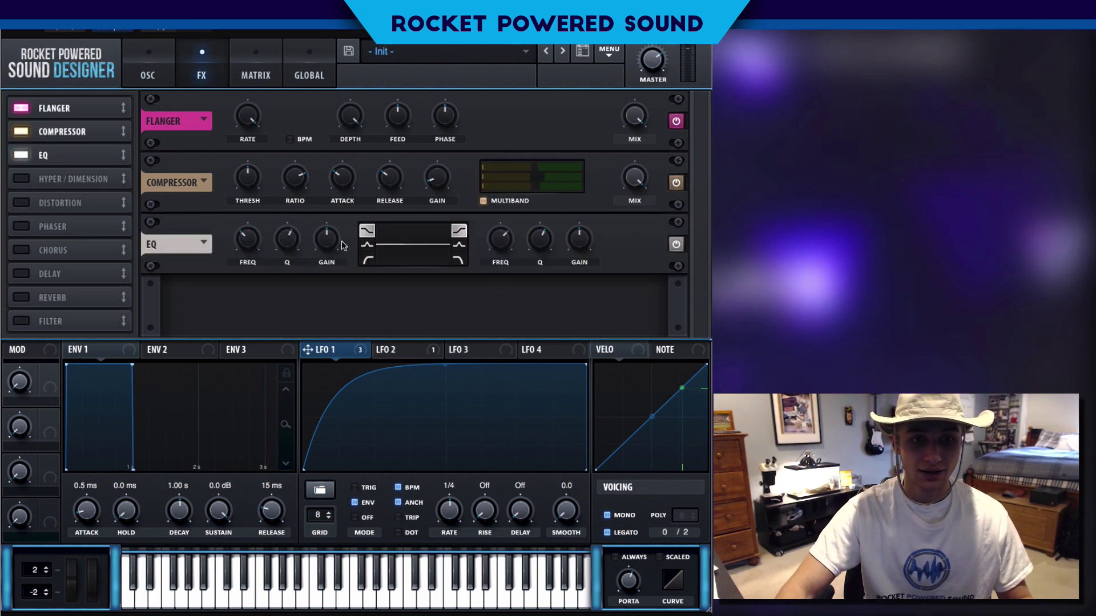
left_click(366, 260)
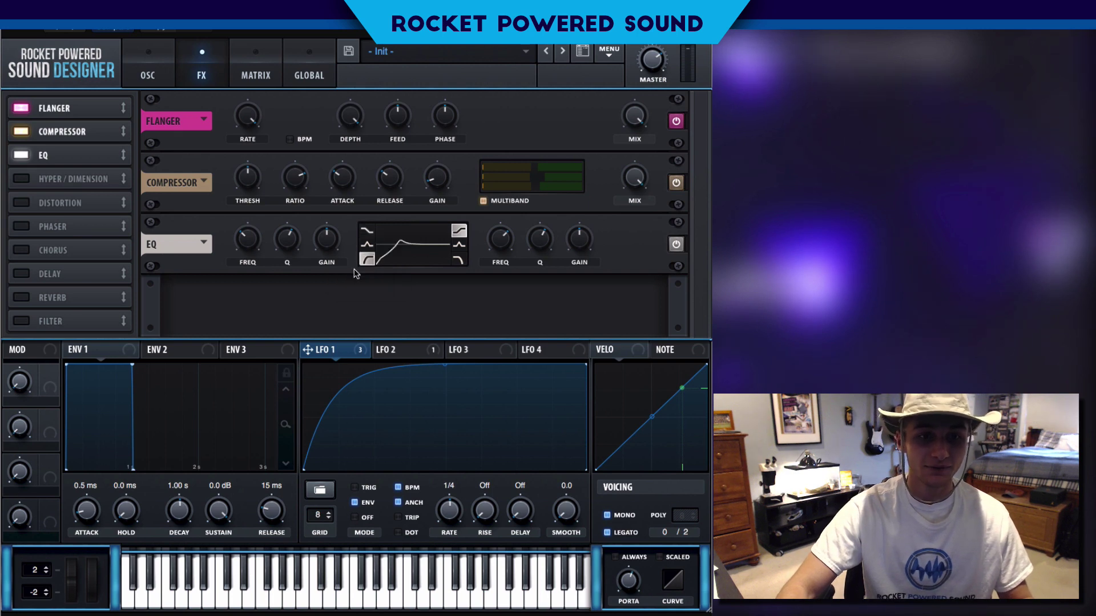
Switch the EQ off, check the oscillator settings, and switch the EQ back on
left_click(21, 156)
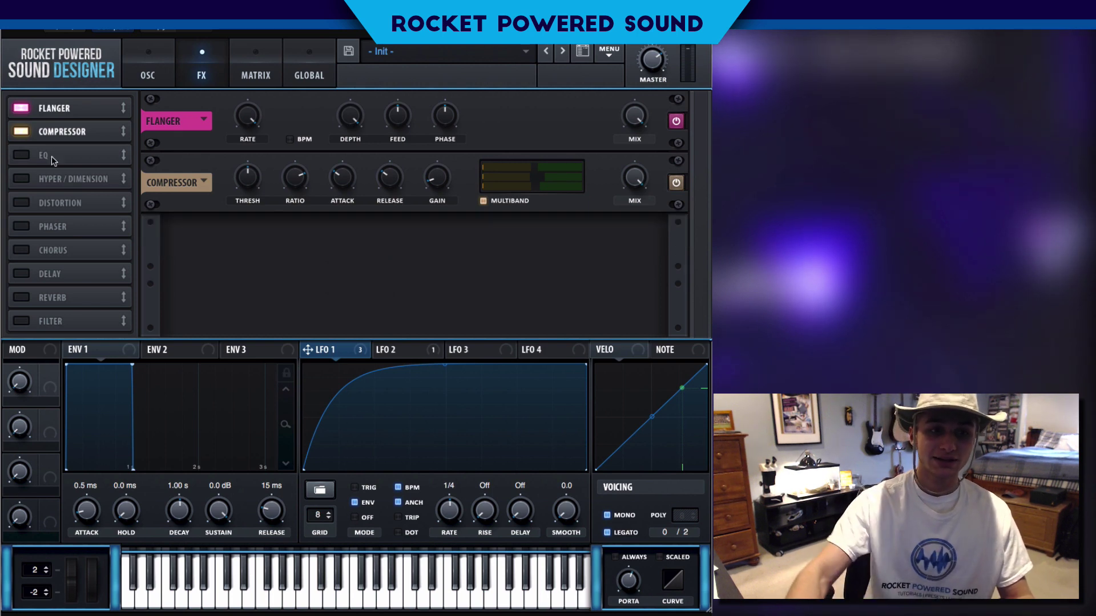
left_click(148, 73)
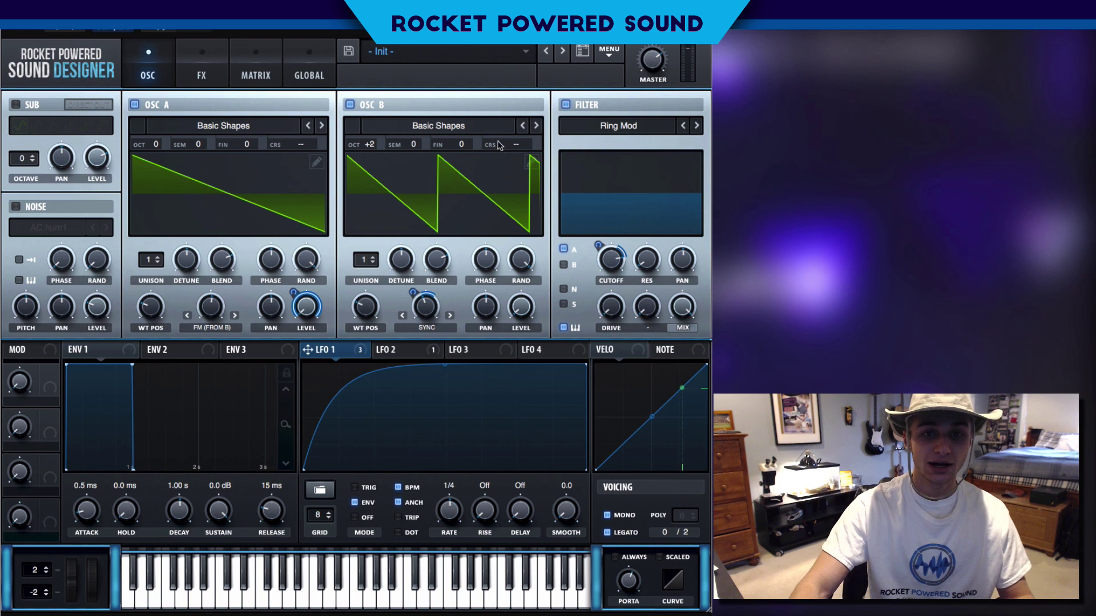
left_click(196, 55)
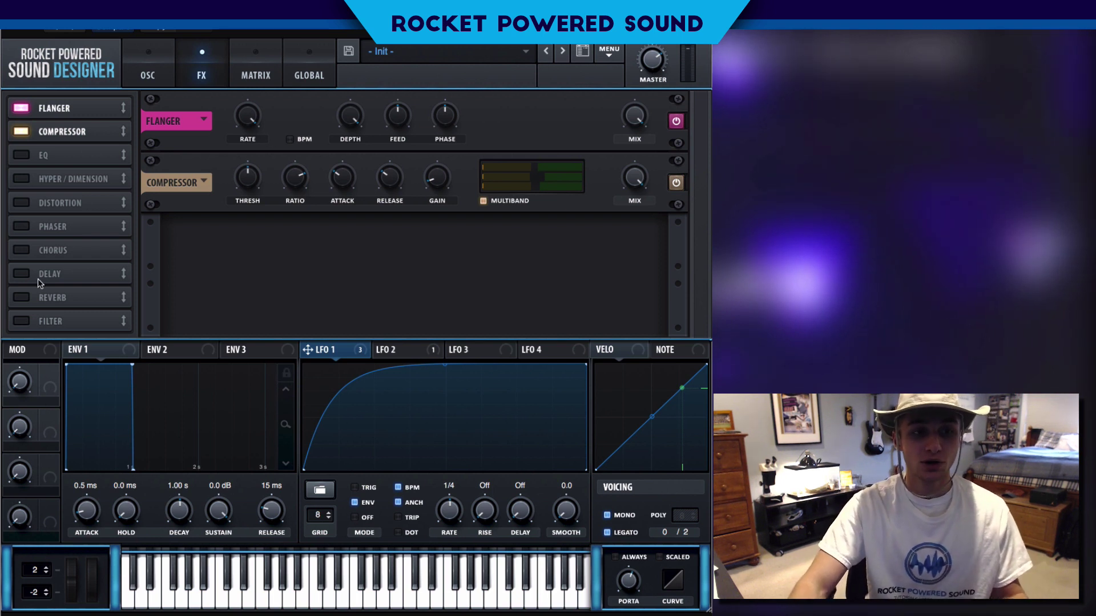
left_click(21, 155)
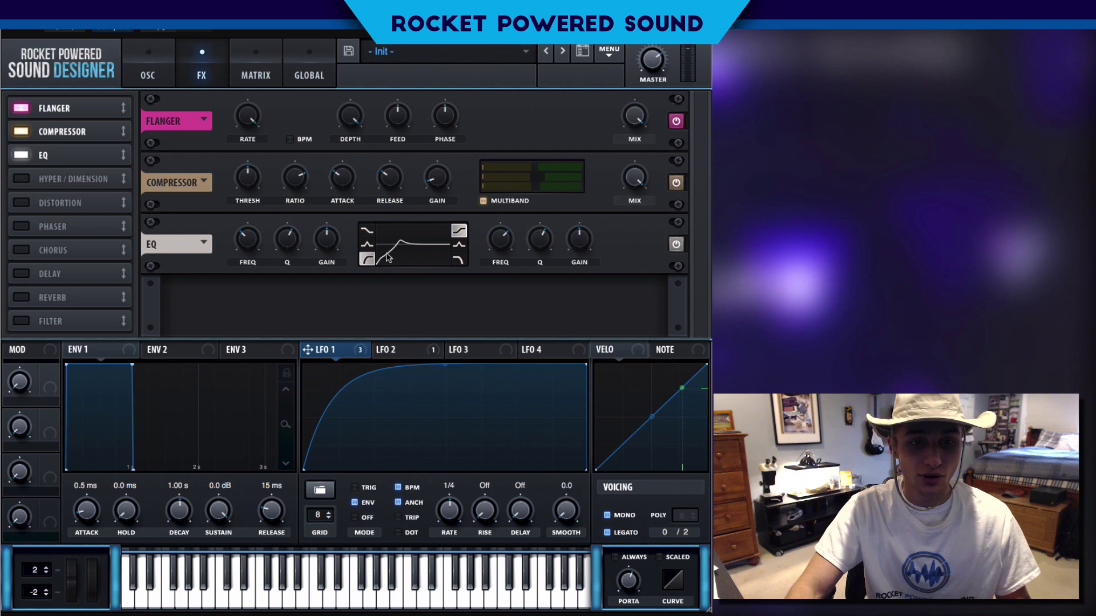
Lower the Q of the EQ's high-pass band to flatten its resonant peak, and return to the oscillator view
left_click_drag(288, 238, 245, 238)
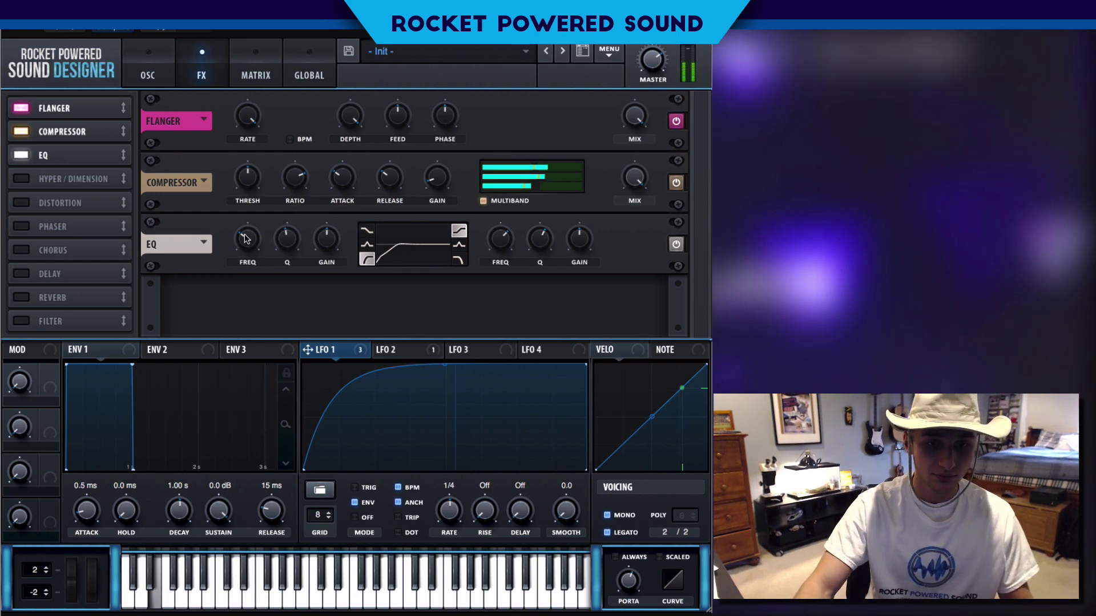
left_click(132, 57)
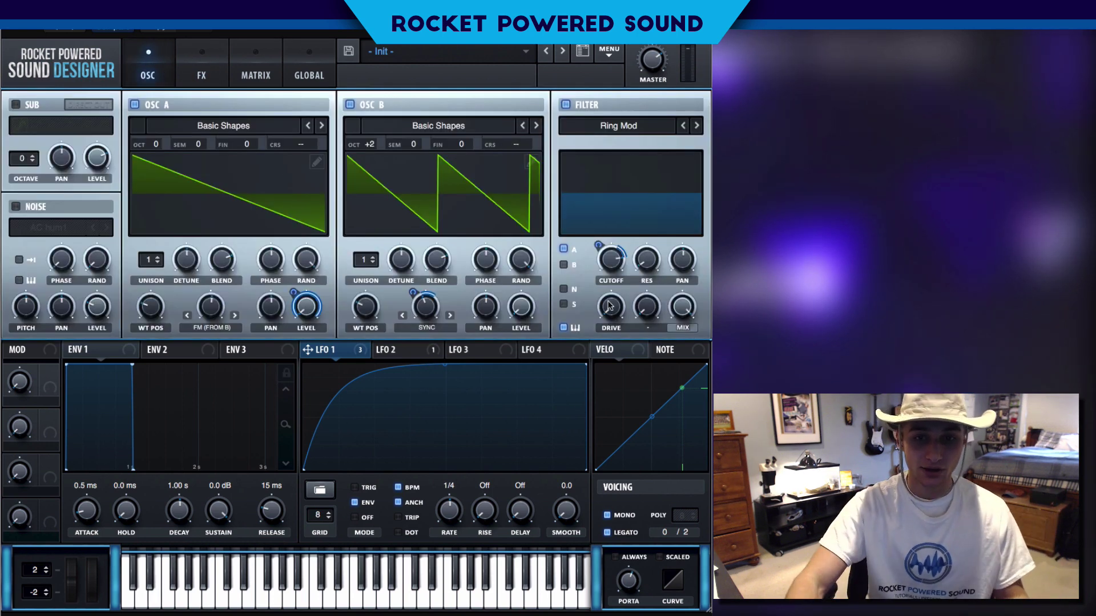
mouse_move(598, 244)
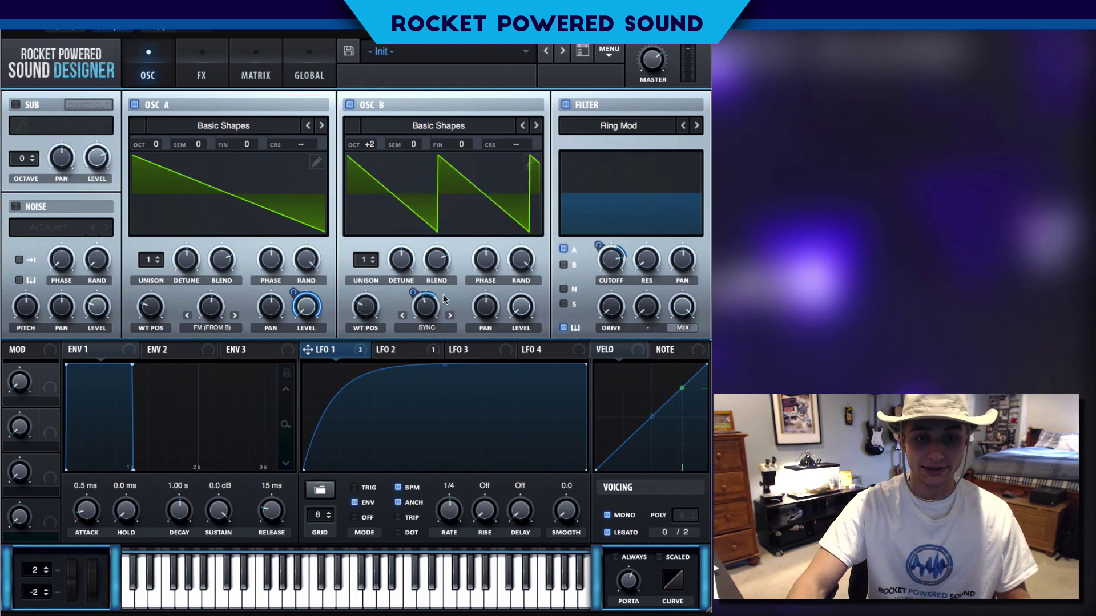
mouse_move(414, 294)
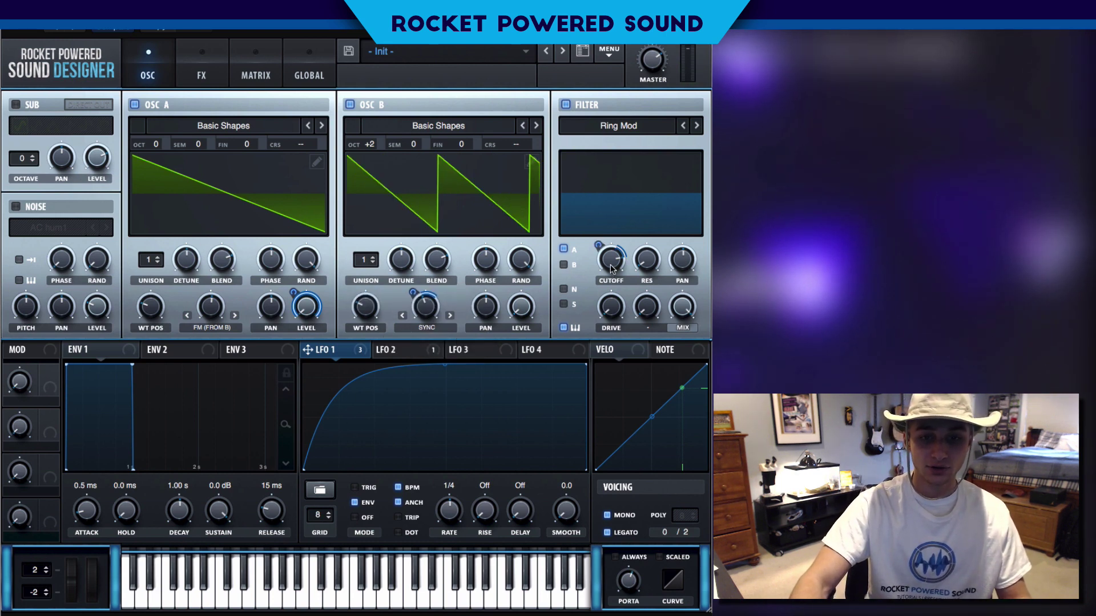
mouse_move(611, 269)
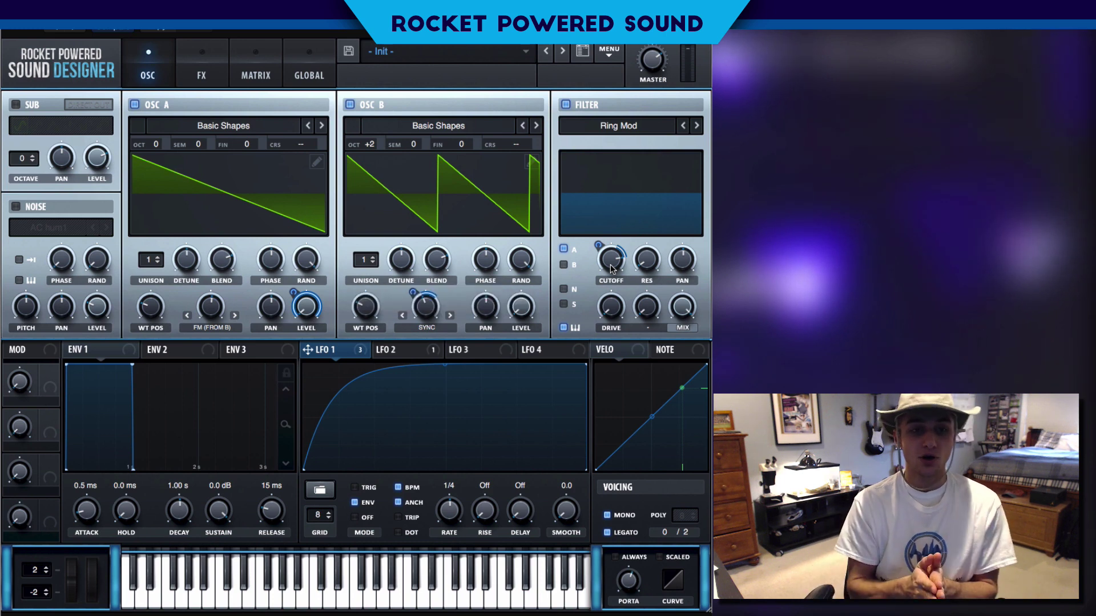